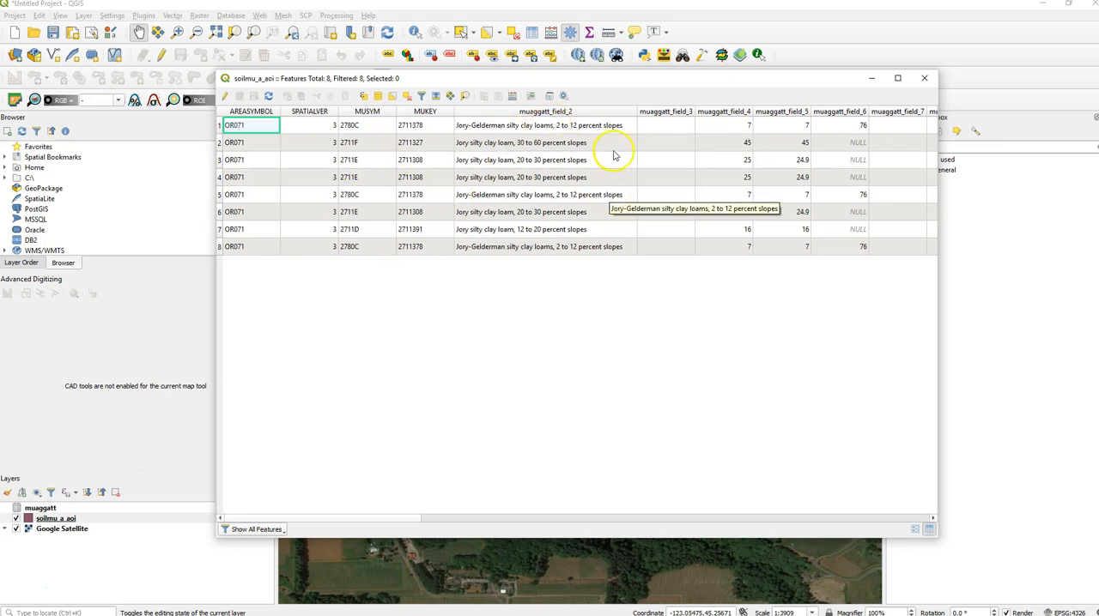
# - Look through all columns of the soilmu_a_aoi attribute table, including the joined muaggatt fields, and close it
pyautogui.hscroll(5, 614, 152)
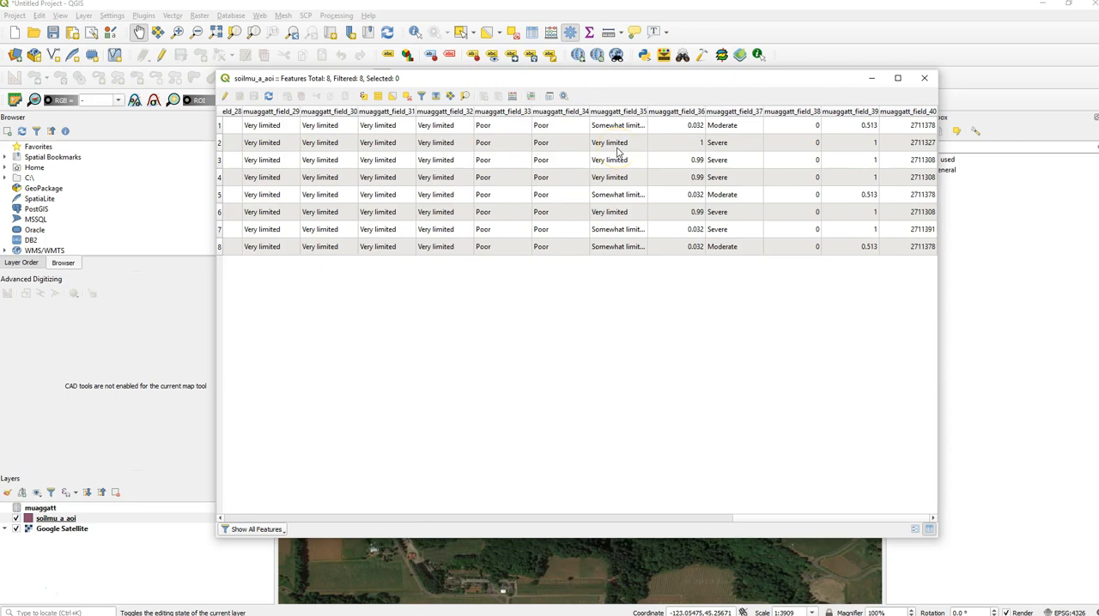
pyautogui.moveTo(744, 518); pyautogui.dragTo(792, 535)
pyautogui.click(508, 212)
pyautogui.moveTo(767, 521); pyautogui.dragTo(773, 509)
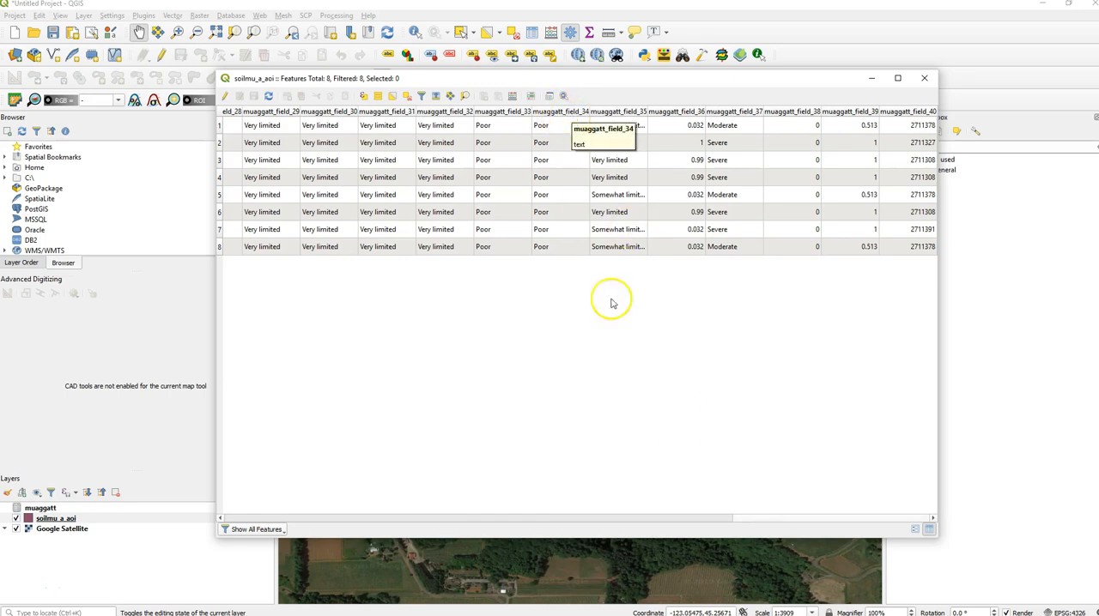
pyautogui.moveTo(753, 518); pyautogui.dragTo(226, 525)
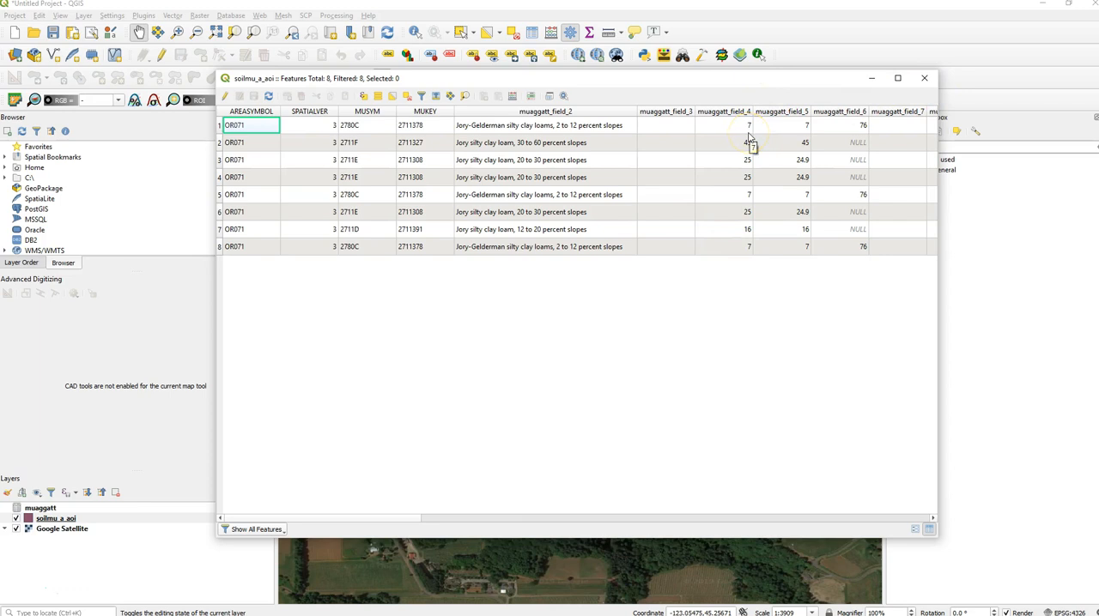
pyautogui.click(924, 78)
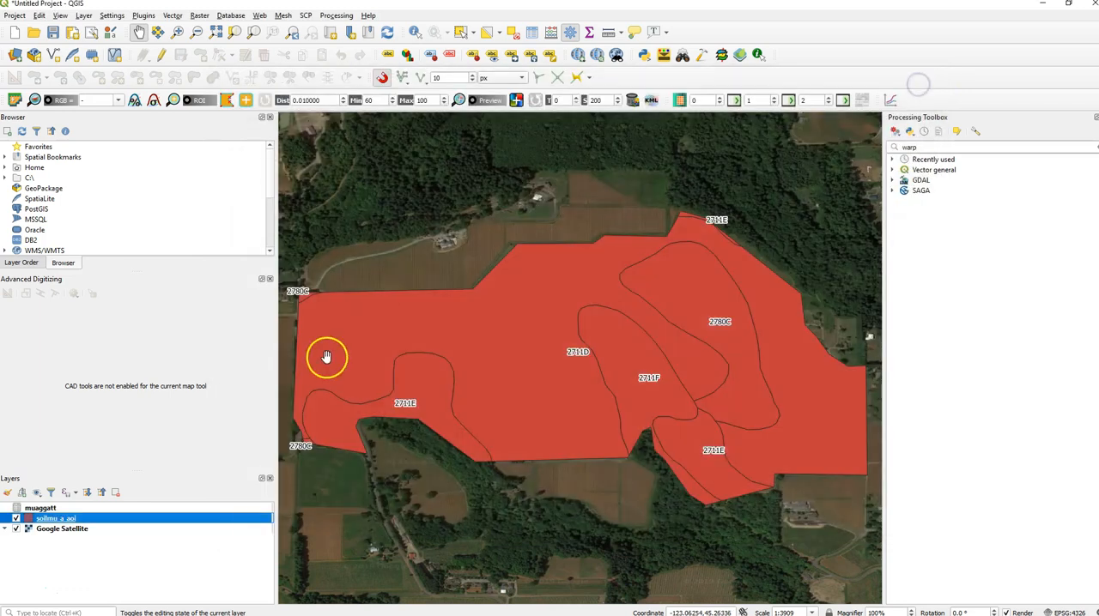
# - Start exporting the soilmu_a_aoi features in Comma Separated Value format and choose the Documents\soil\Soil tutorial folder as the destination
pyautogui.rightClick(103, 521)
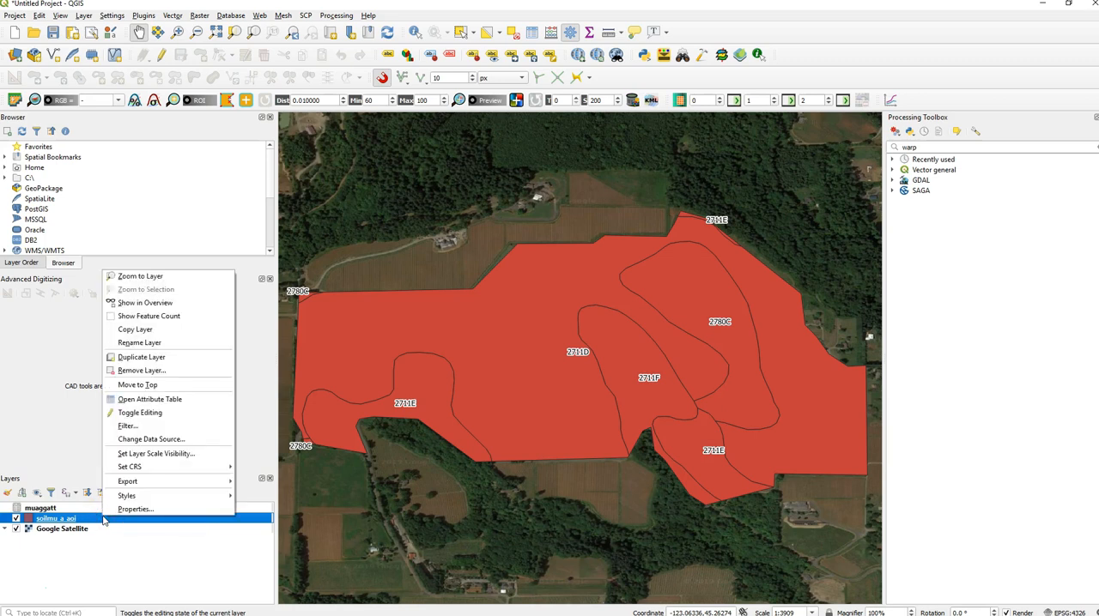
pyautogui.moveTo(197, 483)
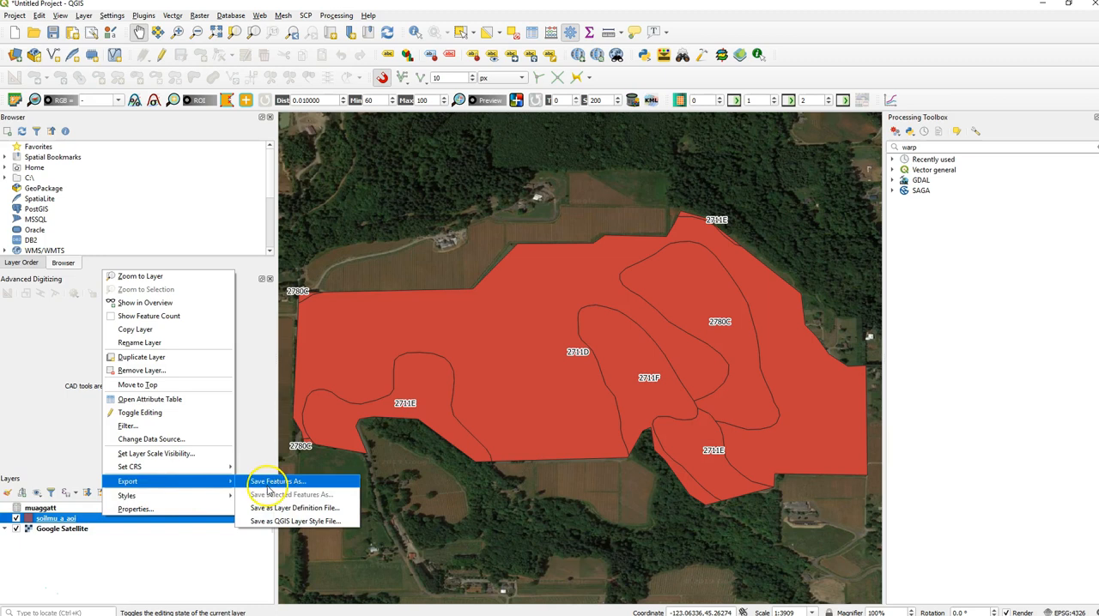
pyautogui.click(269, 486)
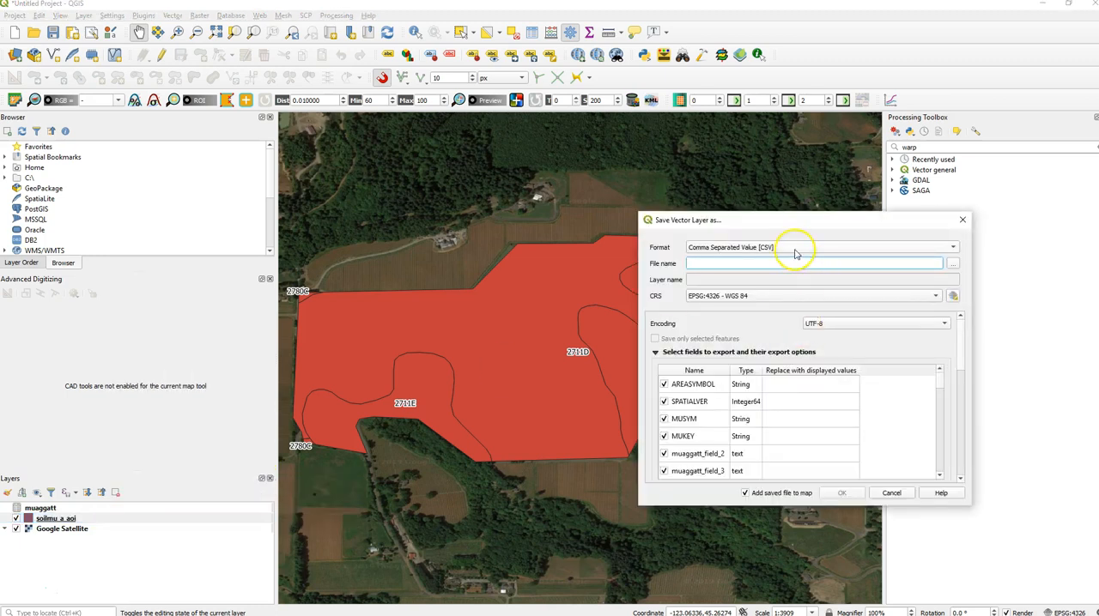
pyautogui.click(795, 249)
pyautogui.click(796, 249)
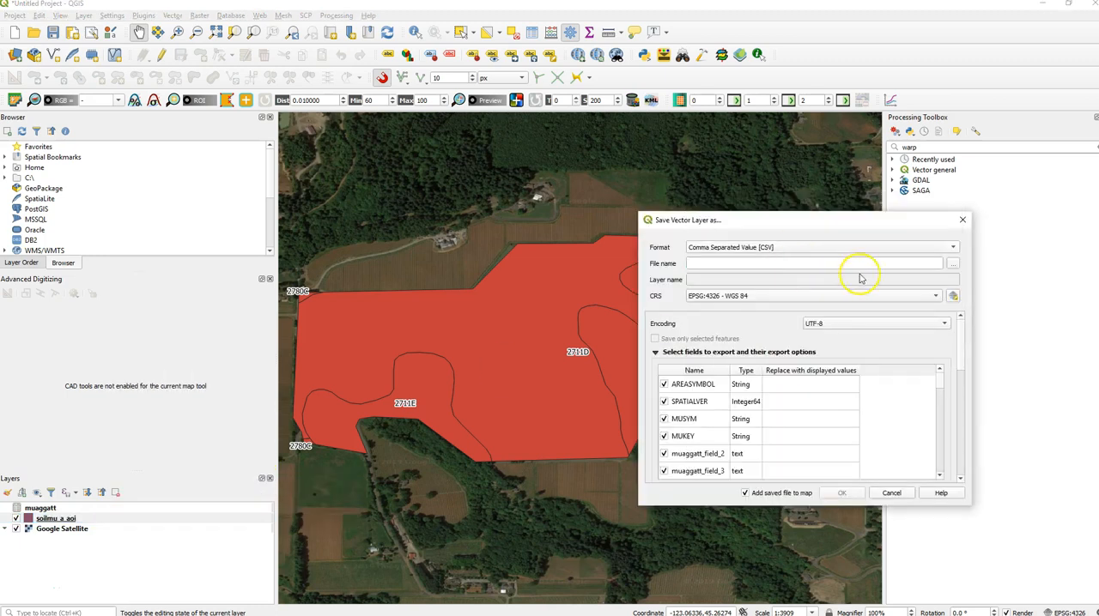
pyautogui.click(949, 263)
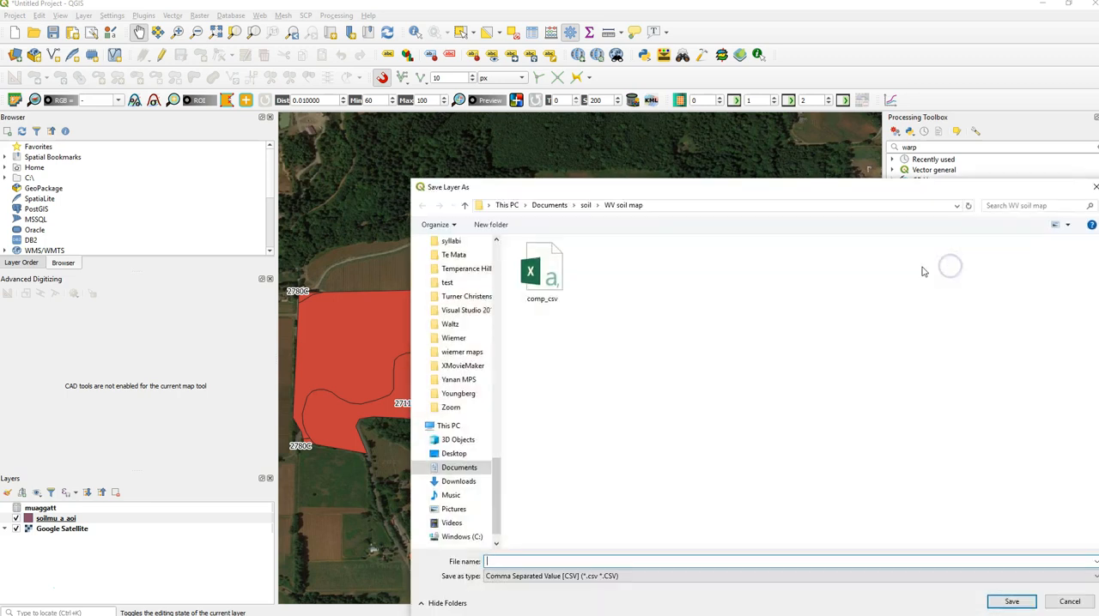
pyautogui.click(584, 205)
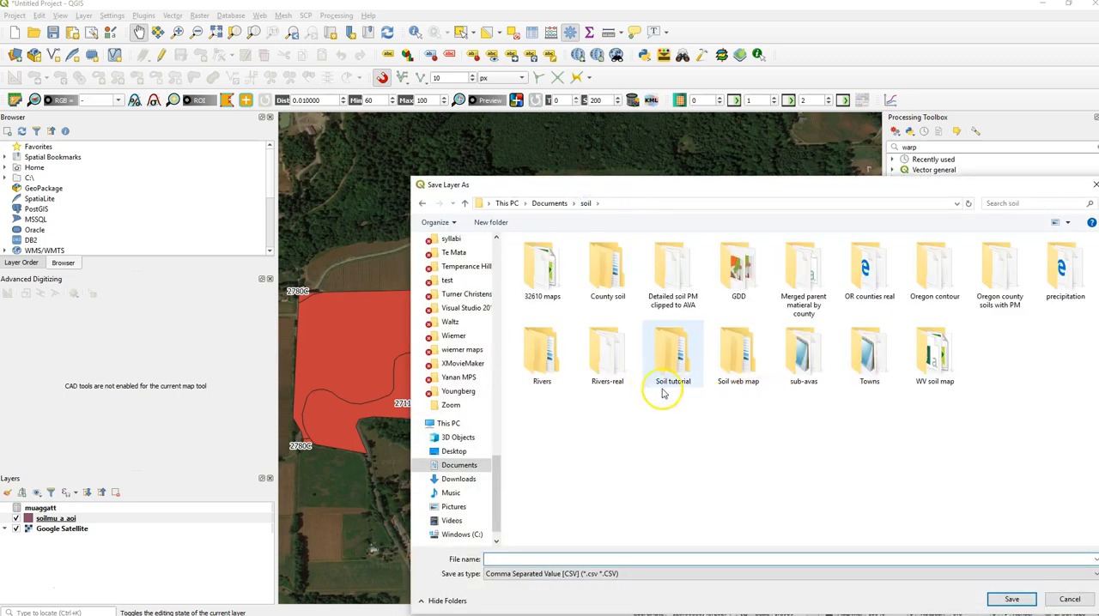
pyautogui.doubleClick(673, 357)
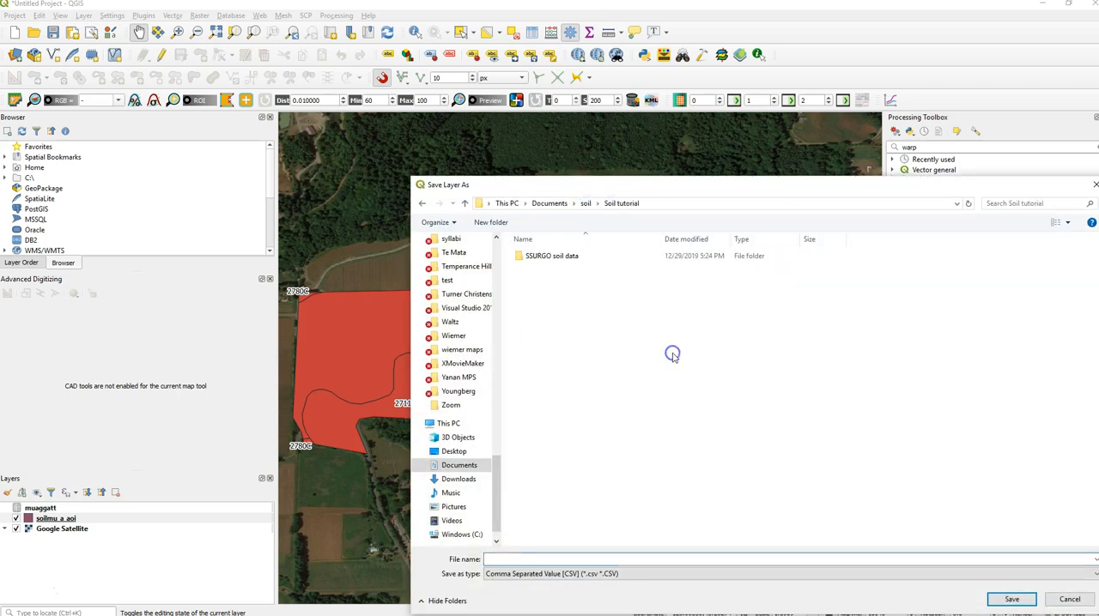
pyautogui.rightClick(534, 286)
pyautogui.moveTo(515, 433)
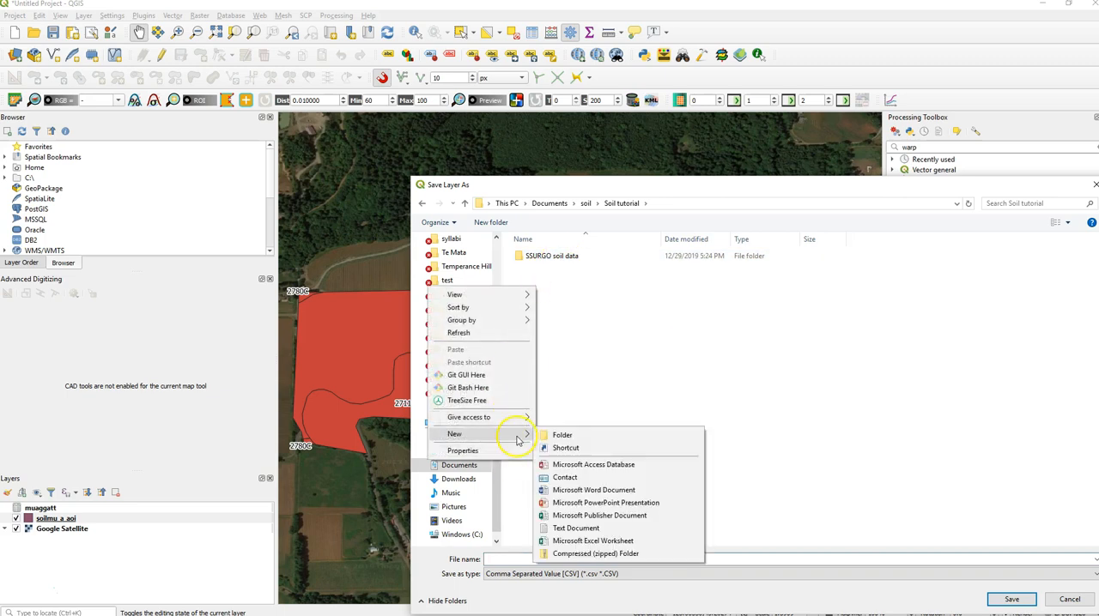
pyautogui.click(571, 433)
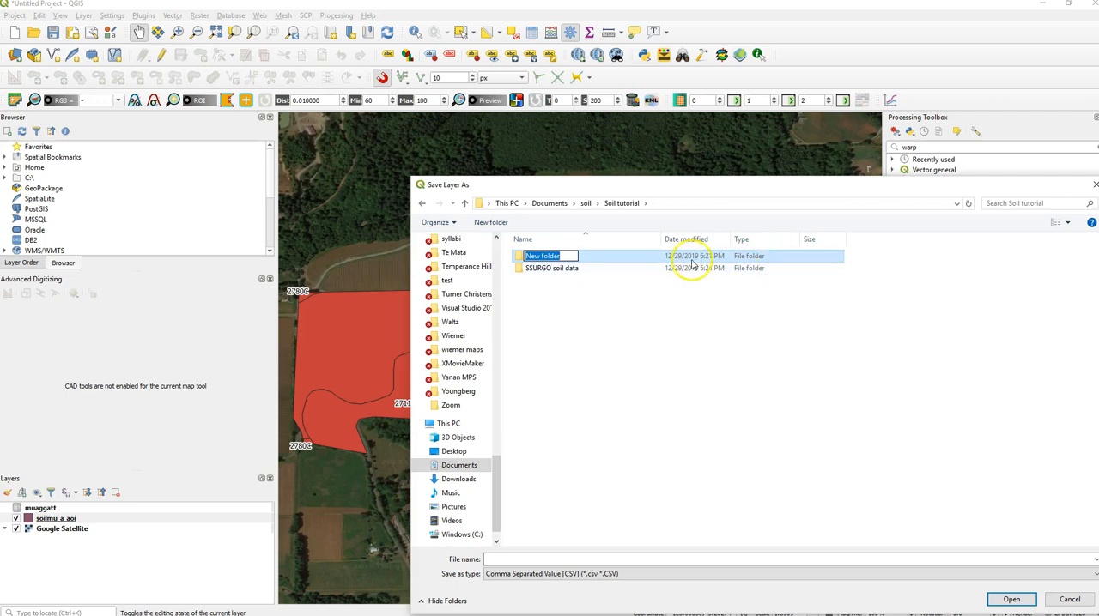
pyautogui.click(656, 307)
pyautogui.click(591, 260)
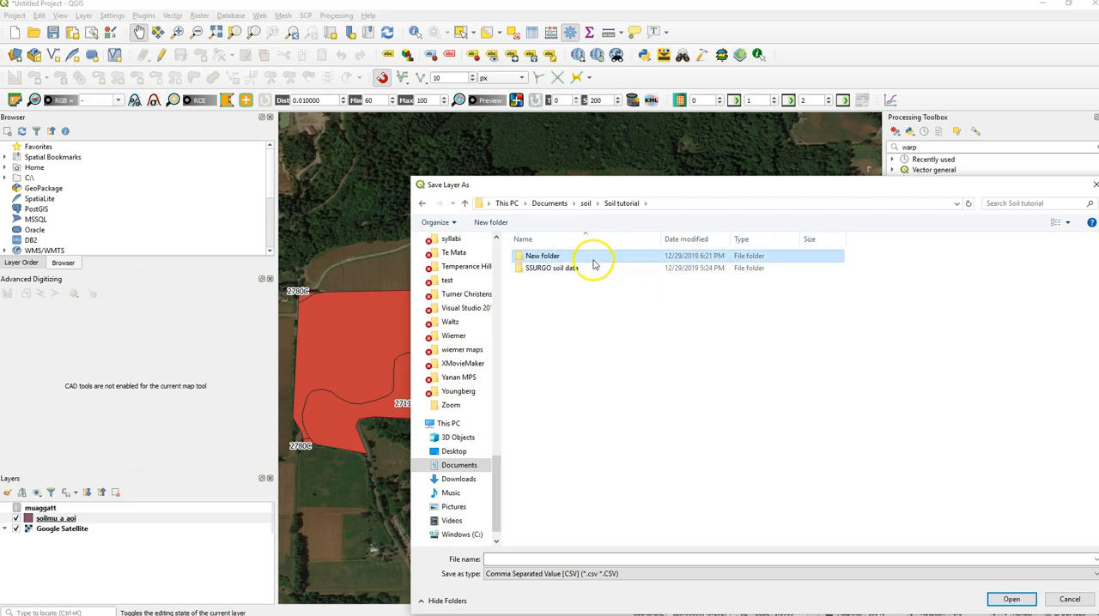
pyautogui.rightClick(591, 260)
pyautogui.click(522, 564)
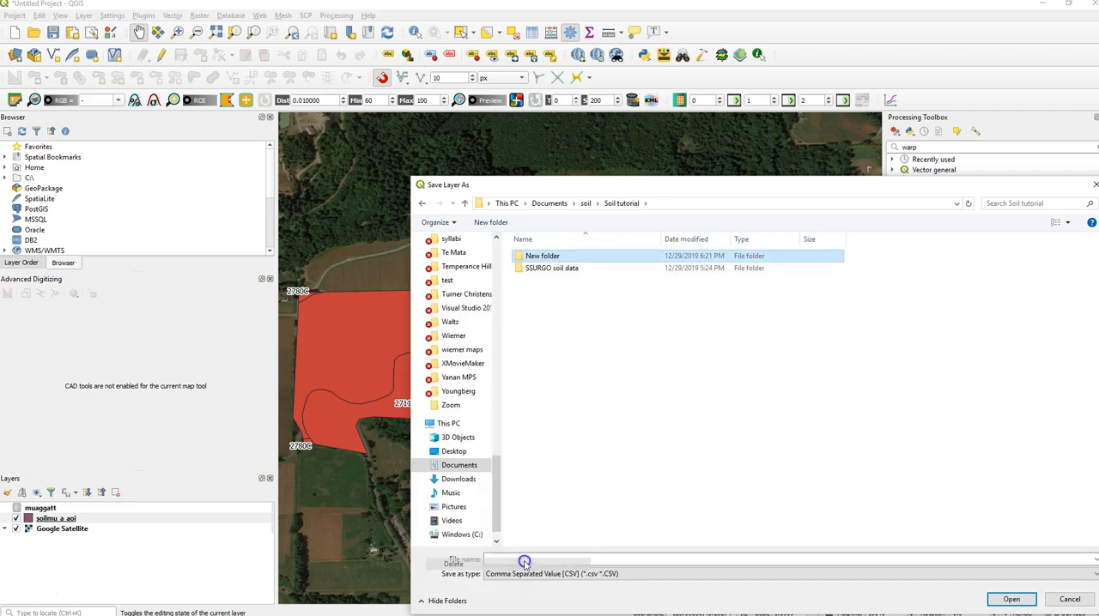
# - Name the CSV output file "Soil table export" in the Soil tutorial folder
pyautogui.click(728, 559)
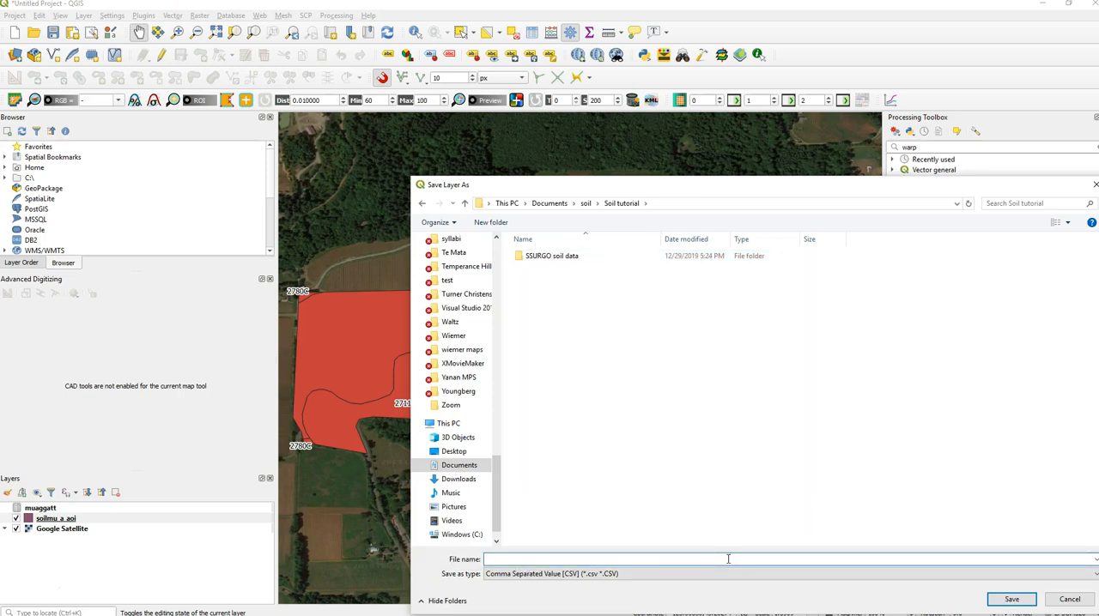
pyautogui.write('Soil table')
pyautogui.write('export')
pyautogui.press('Return')
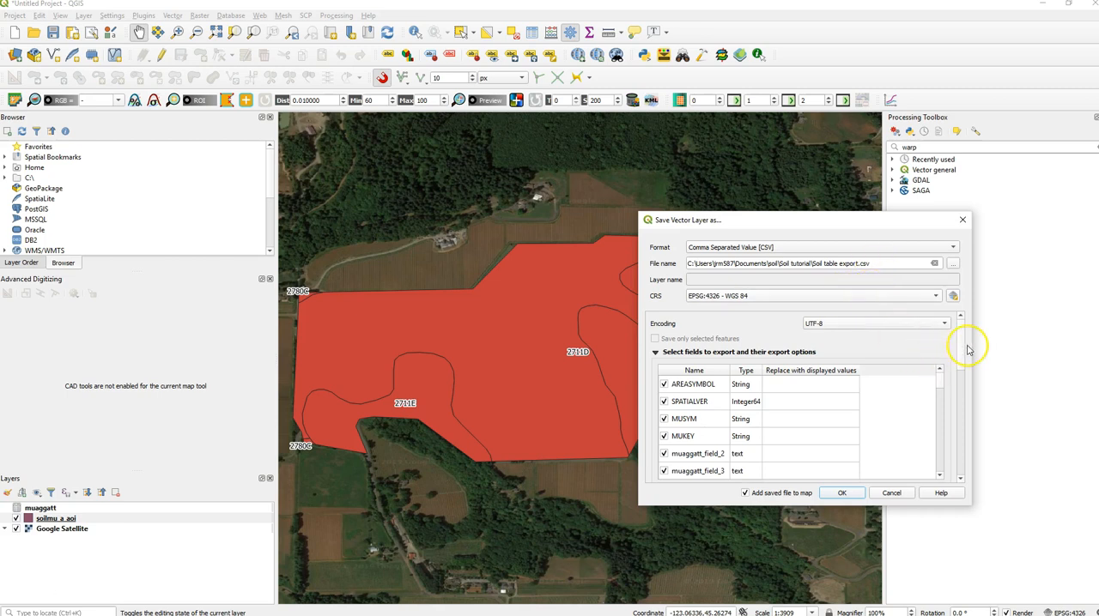
# - Turn off adding the saved file to the map and run the CSV export
pyautogui.moveTo(961, 350); pyautogui.dragTo(965, 415)
pyautogui.click(769, 495)
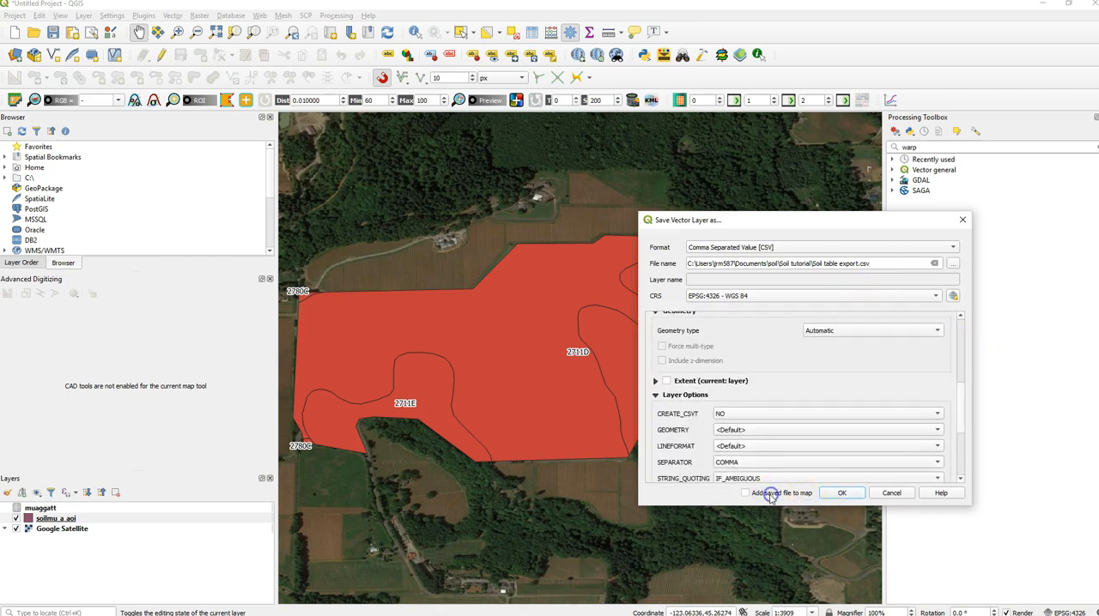
pyautogui.click(847, 498)
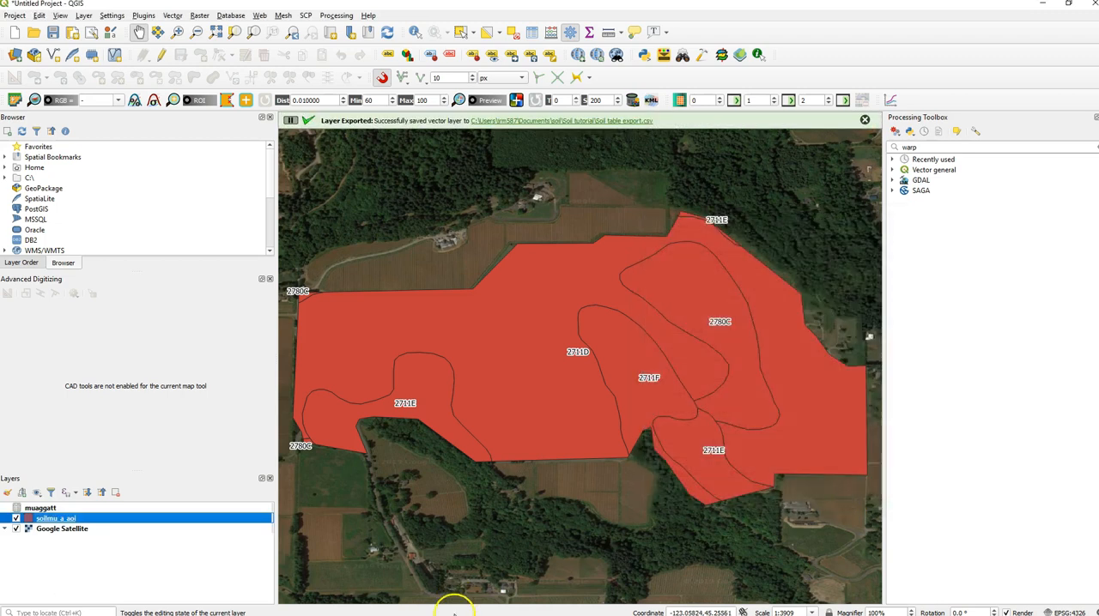
# - Open Soil table export from Documents\soil\Soil tutorial in Excel and fit column E to its contents
pyautogui.click(268, 608)
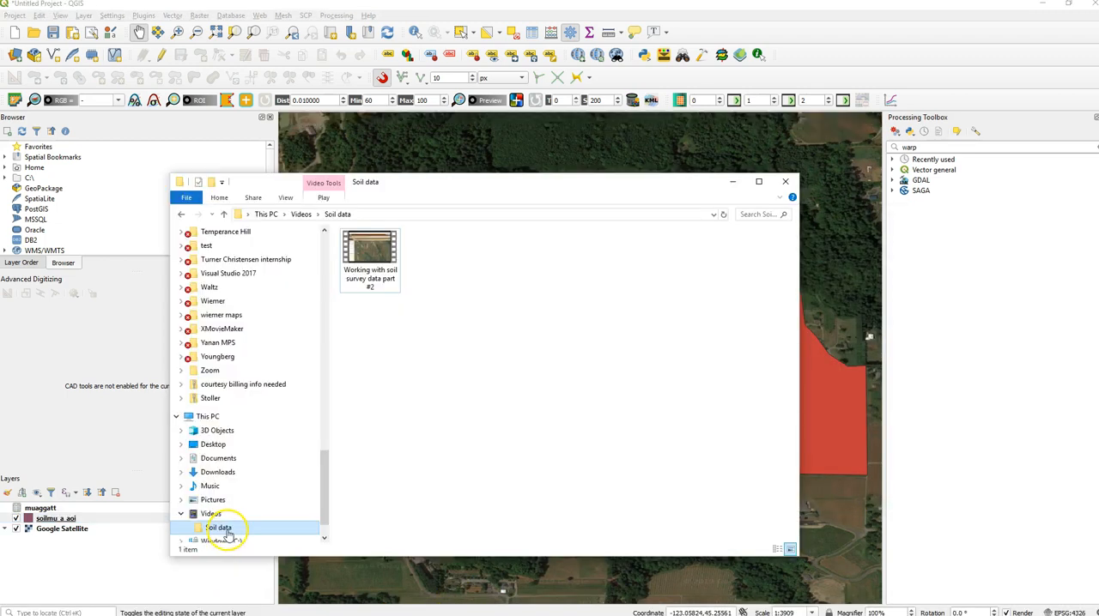
pyautogui.click(222, 458)
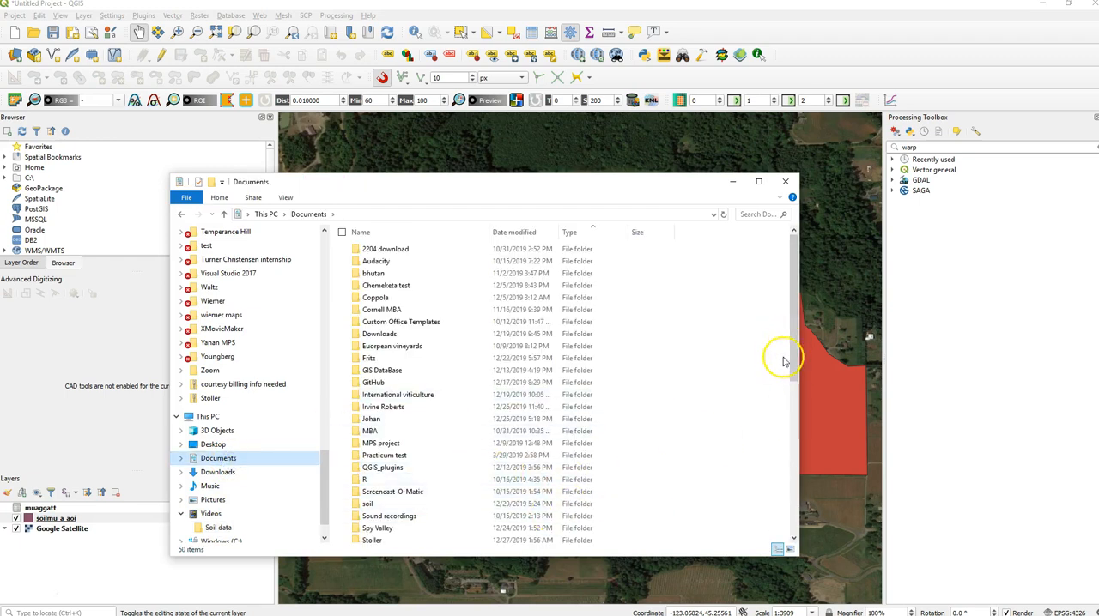
pyautogui.doubleClick(494, 503)
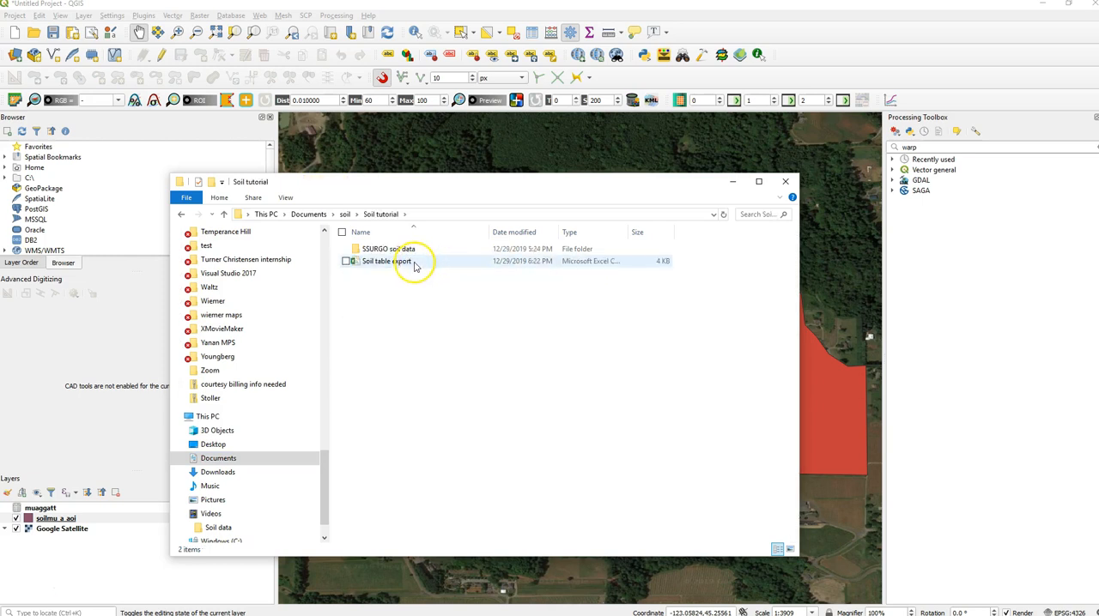
pyautogui.doubleClick(410, 263)
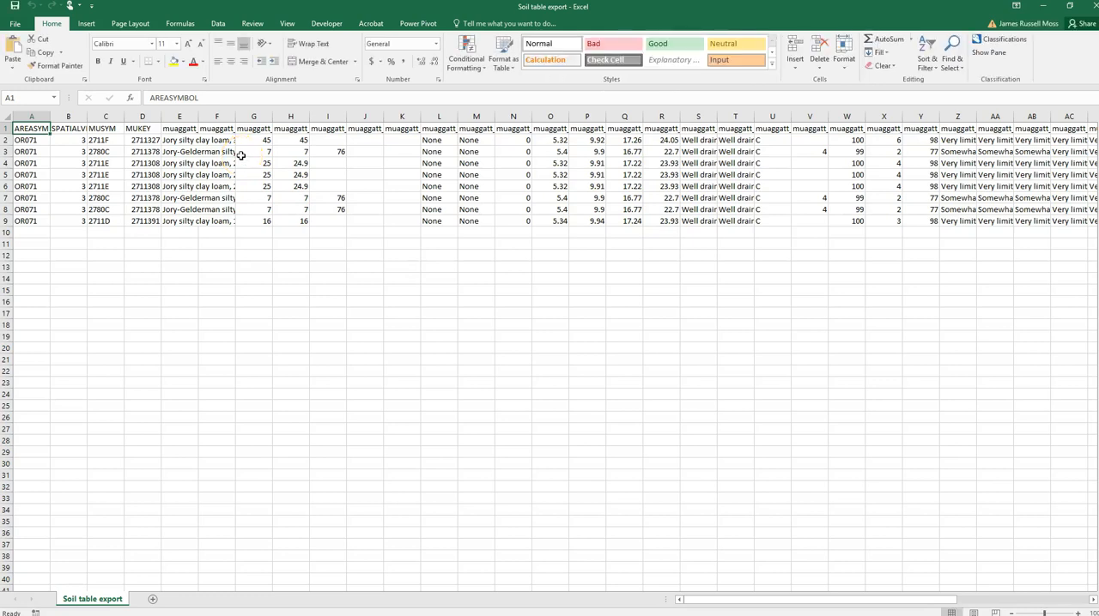
pyautogui.doubleClick(198, 116)
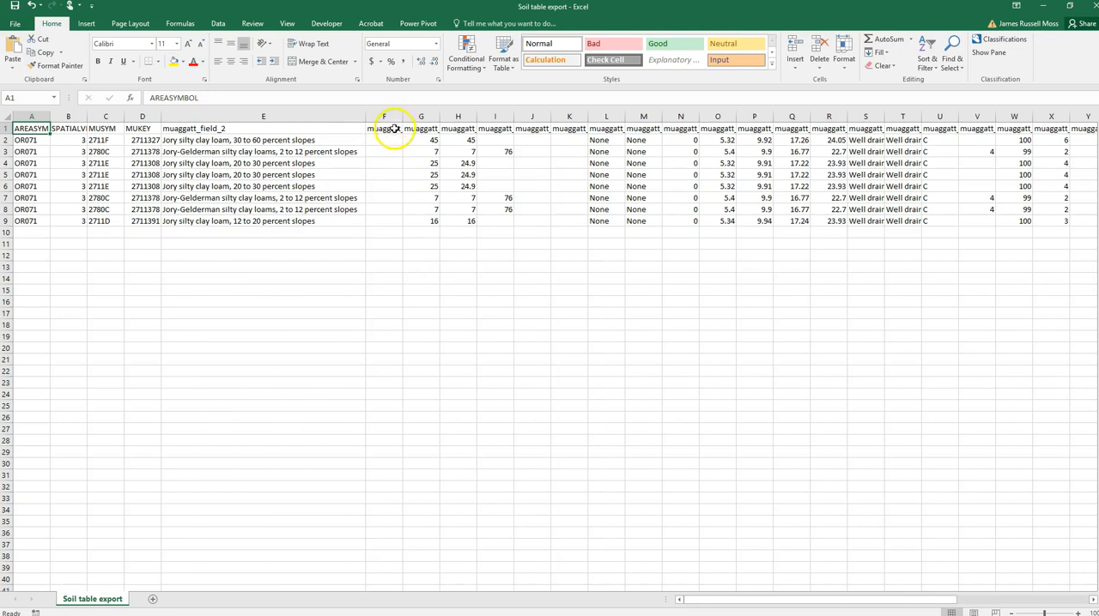
# - Look up the column label for muaggatt field 2 (cell E1) in the SSURGO Tables and Columns metadata PDF in Chrome
pyautogui.click(321, 129)
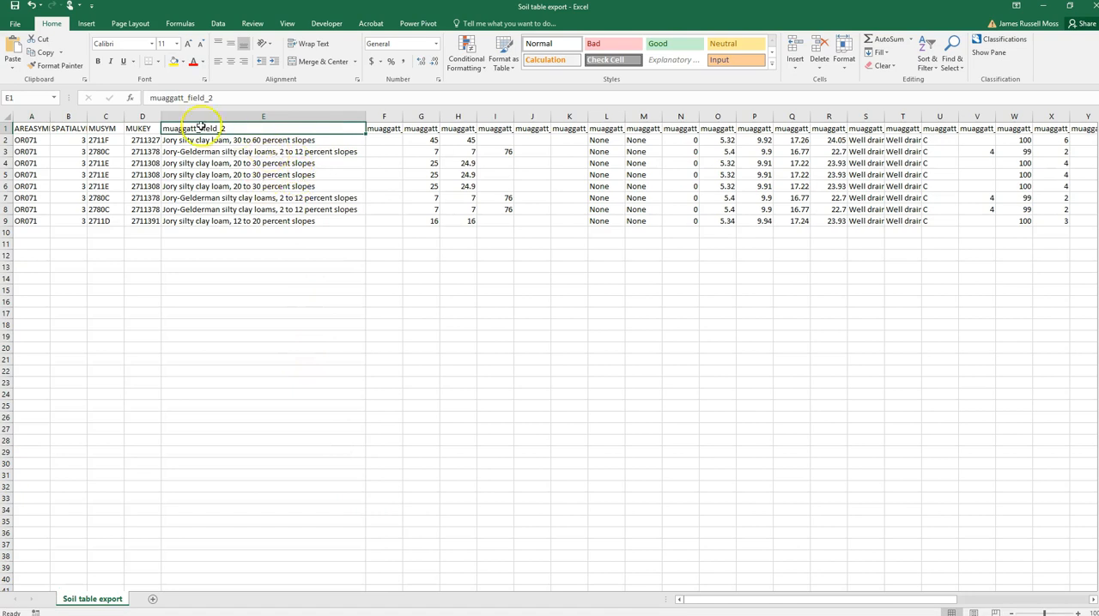
pyautogui.click(381, 610)
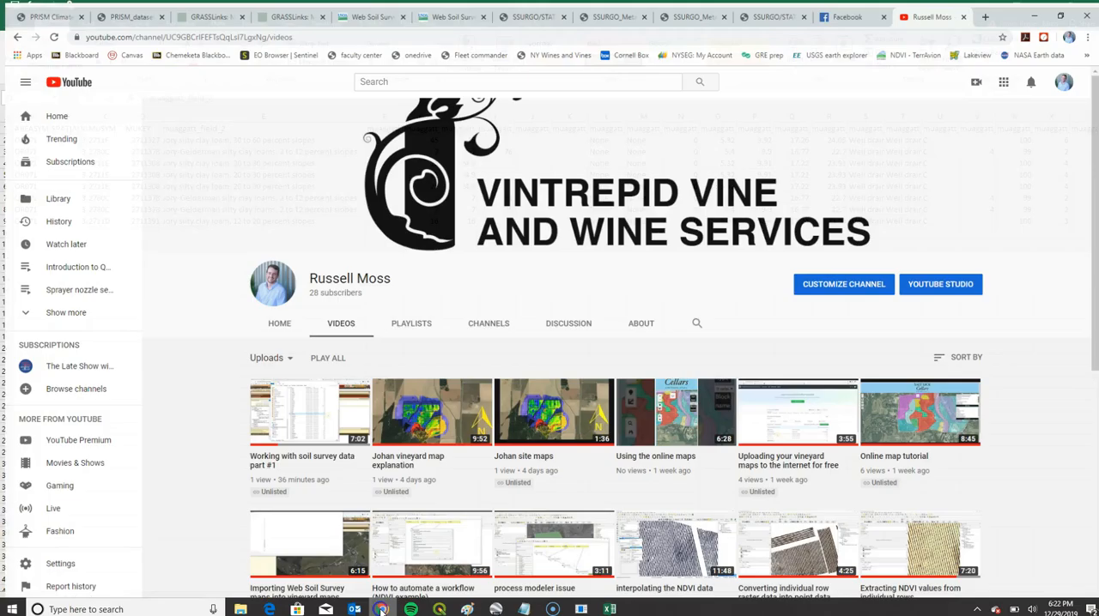
pyautogui.click(691, 8)
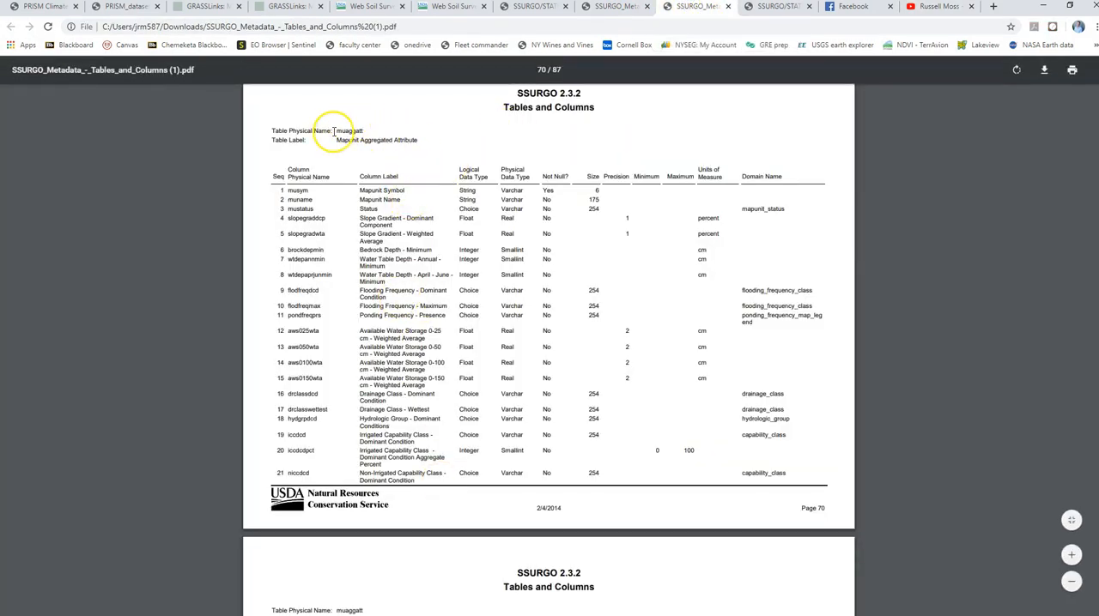
pyautogui.moveTo(334, 131); pyautogui.dragTo(391, 125)
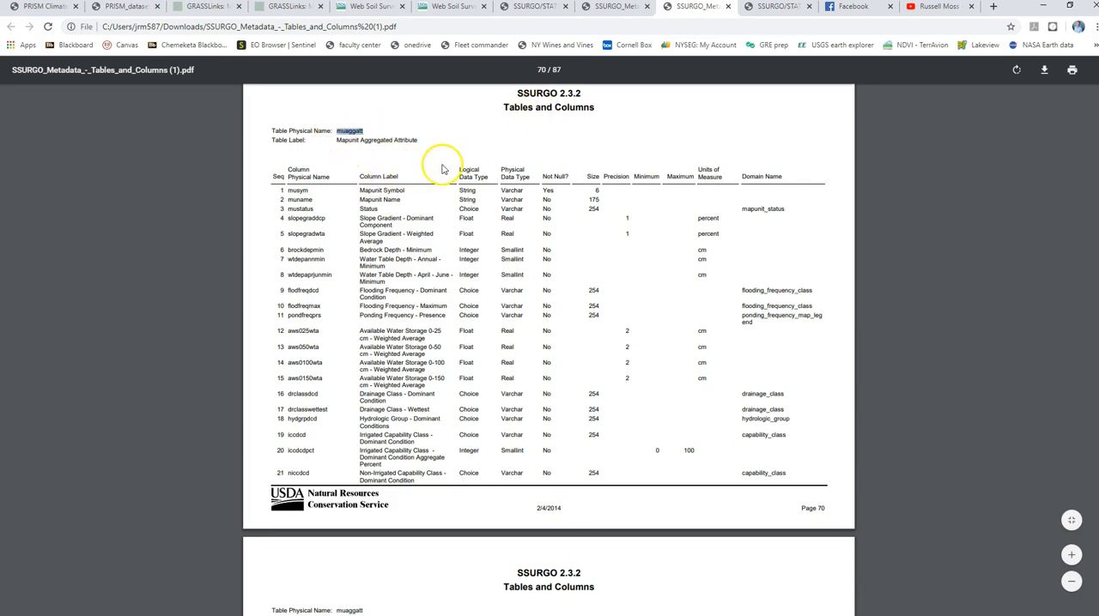
pyautogui.click(363, 129)
pyautogui.moveTo(337, 131); pyautogui.dragTo(376, 130)
pyautogui.click(370, 134)
pyautogui.click(376, 130)
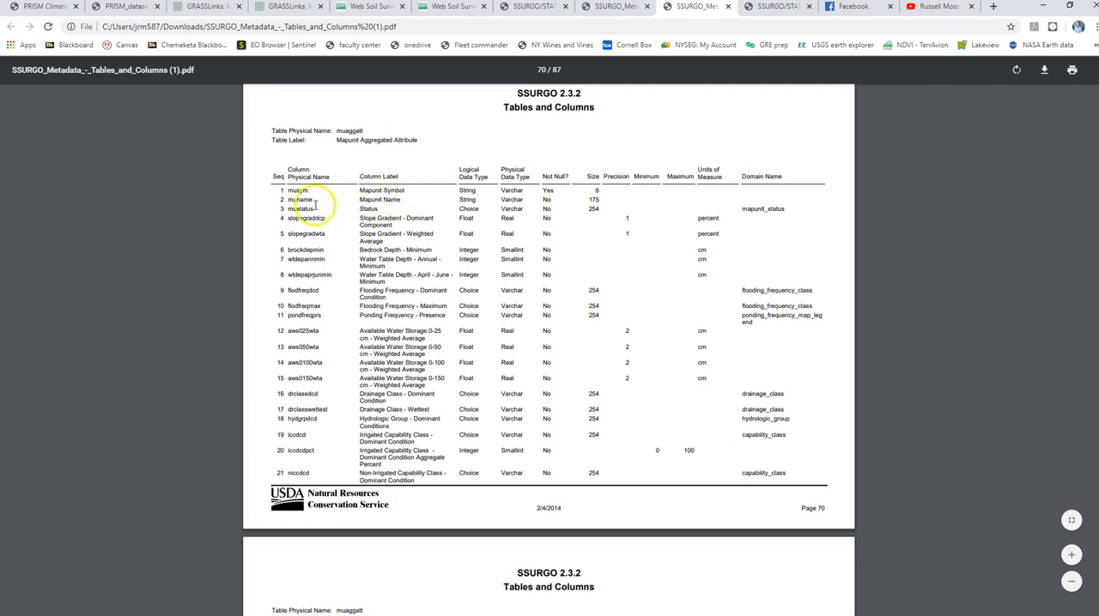
pyautogui.moveTo(360, 199); pyautogui.dragTo(401, 199)
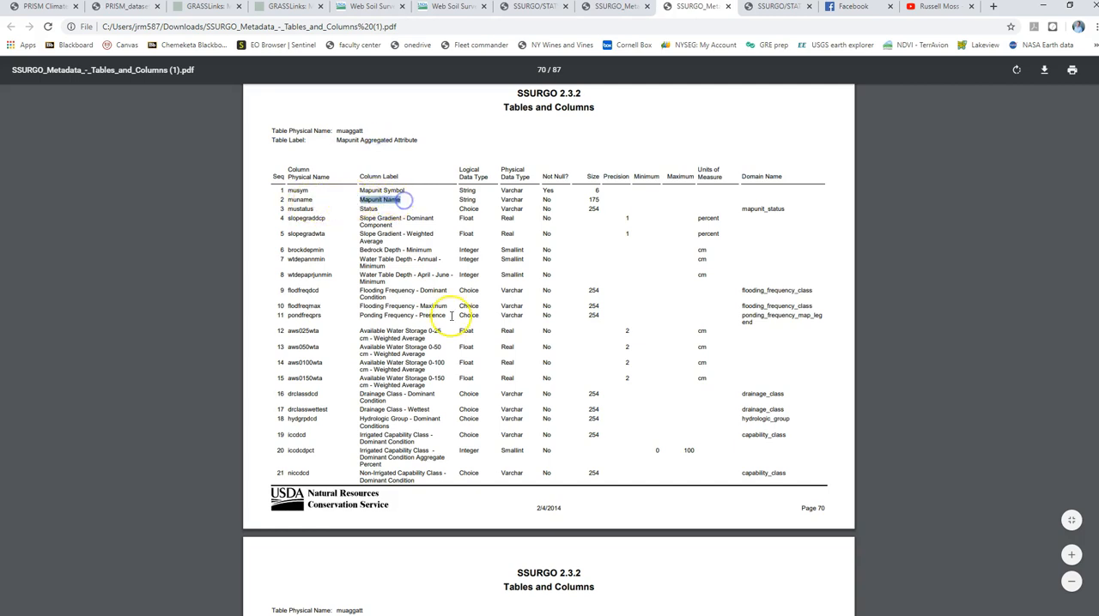
# - Switch back to the Soil table export workbook in Excel and rename the header in cell E1 to "Mapunit name"
pyautogui.moveTo(452, 611)
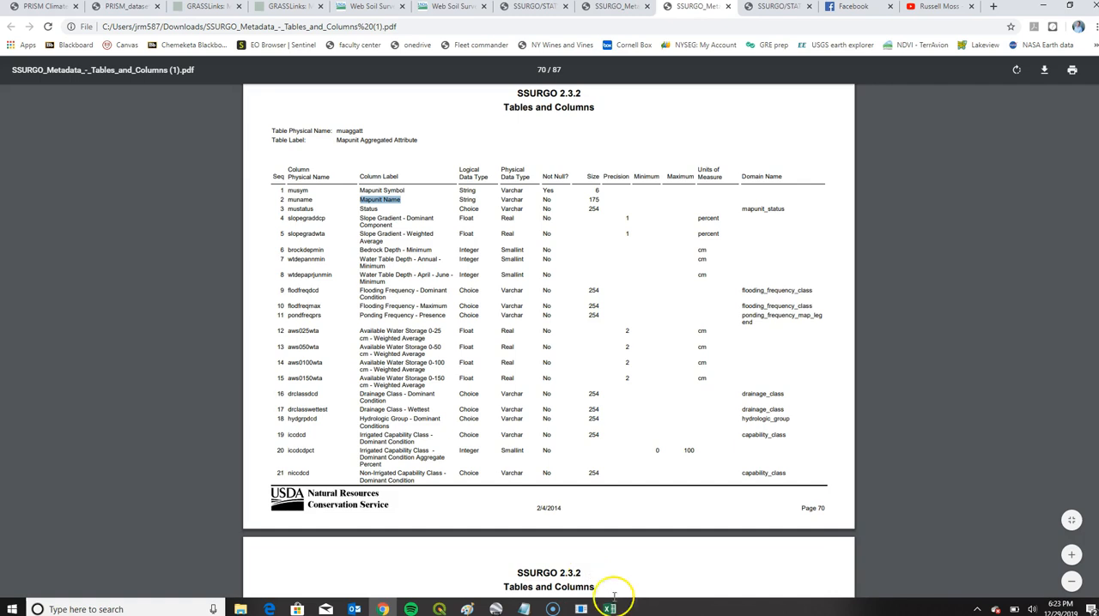
pyautogui.moveTo(626, 611)
pyautogui.click(672, 572)
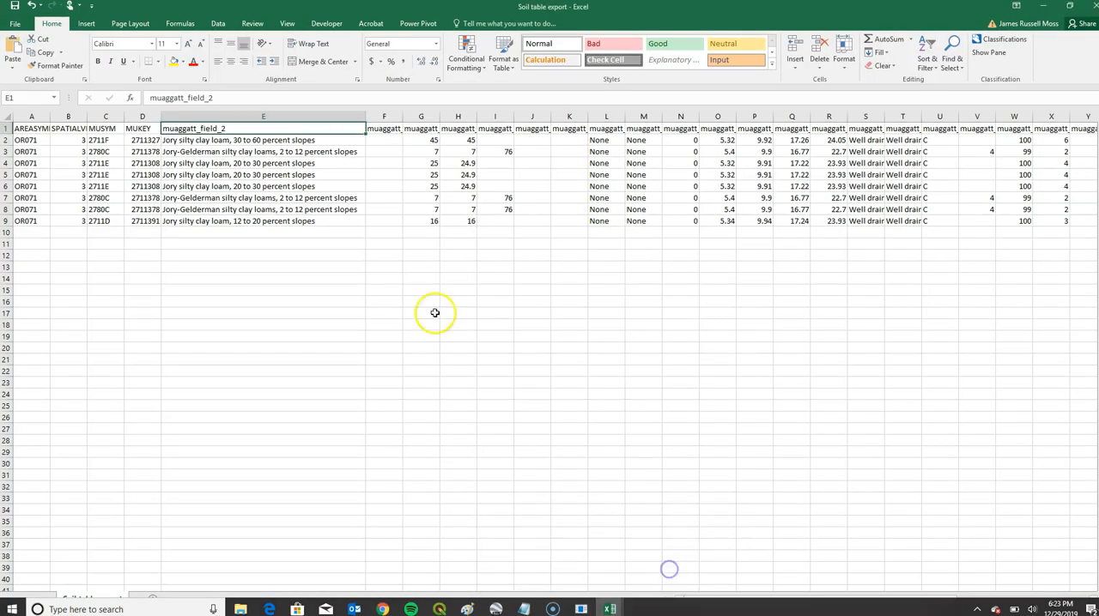
pyautogui.write('Mapunit name')
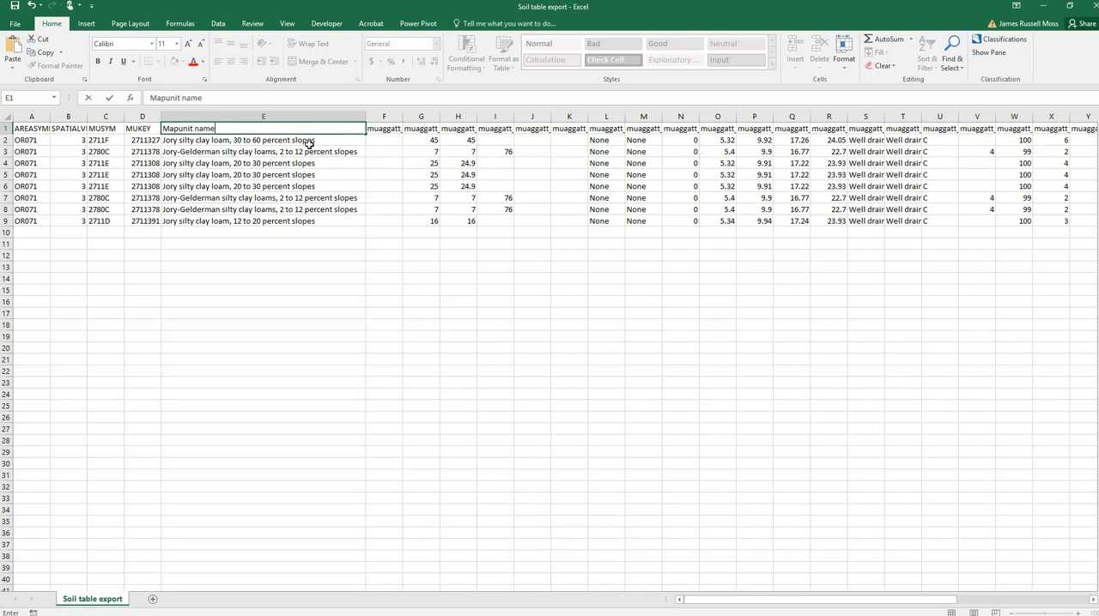
pyautogui.click(344, 170)
# - Switch to the SSURGO metadata PDF in Chrome and look up the available water storage fields, marking the 0-100 cm label of muaggatt field 14
pyautogui.moveTo(580, 612)
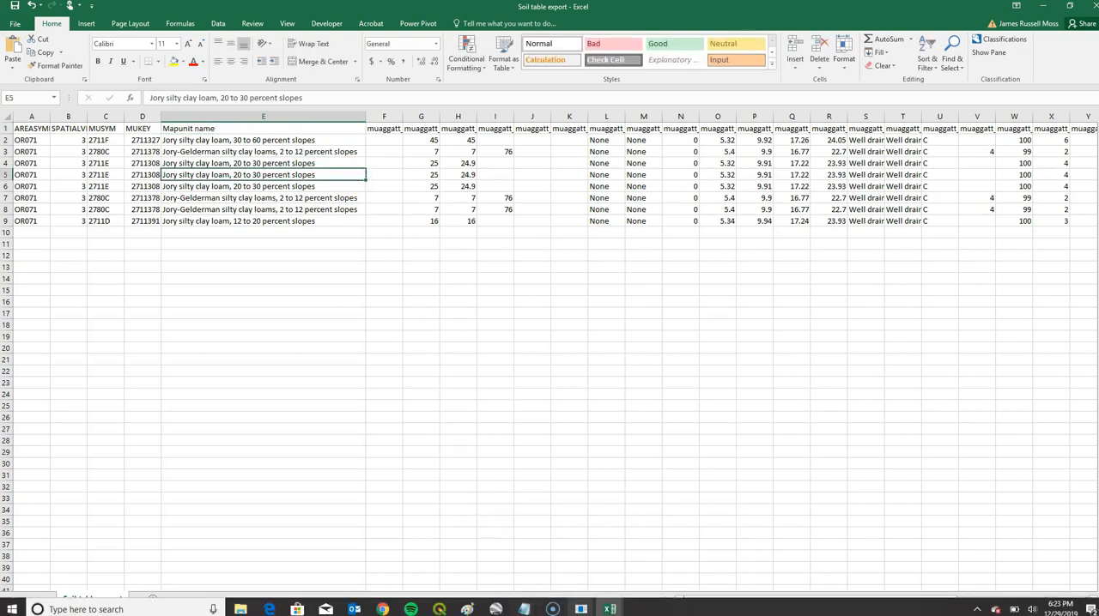
pyautogui.click(386, 609)
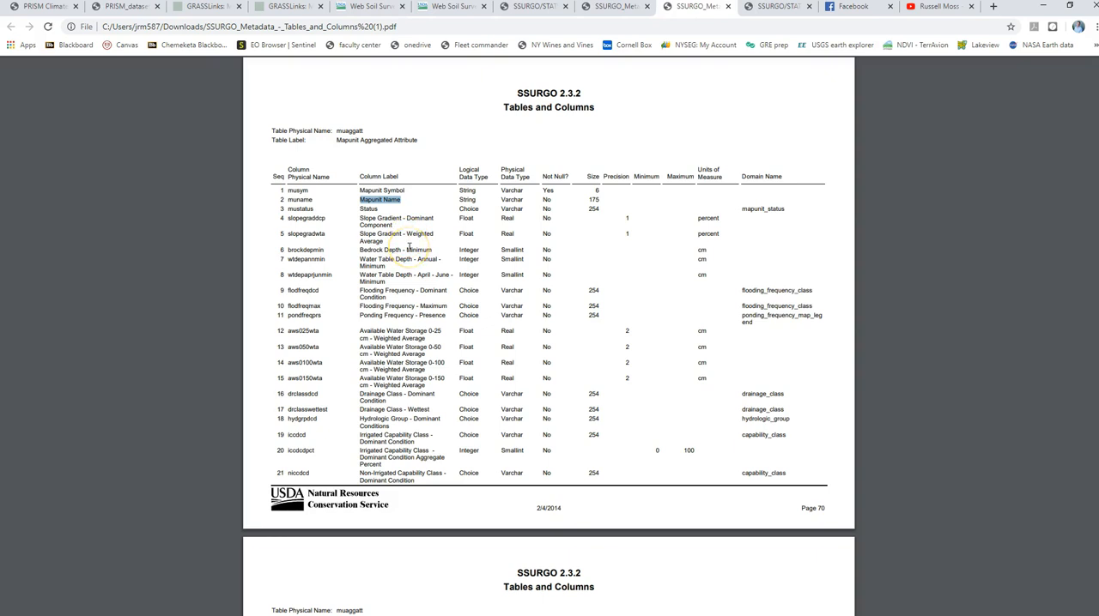
pyautogui.moveTo(359, 331); pyautogui.dragTo(463, 371)
pyautogui.click(463, 370)
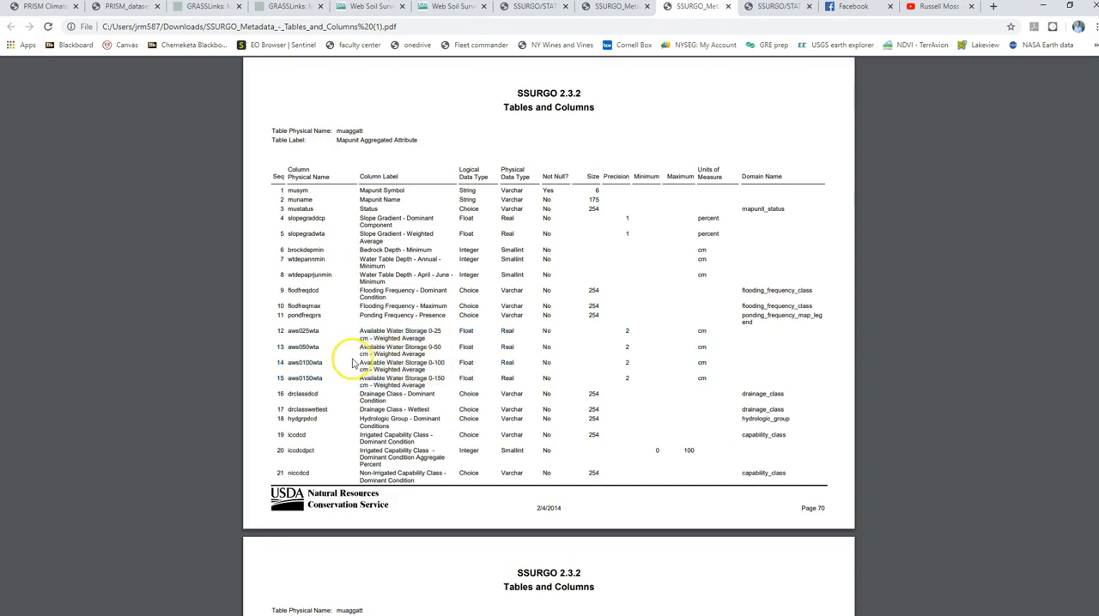
pyautogui.moveTo(359, 362); pyautogui.dragTo(452, 362)
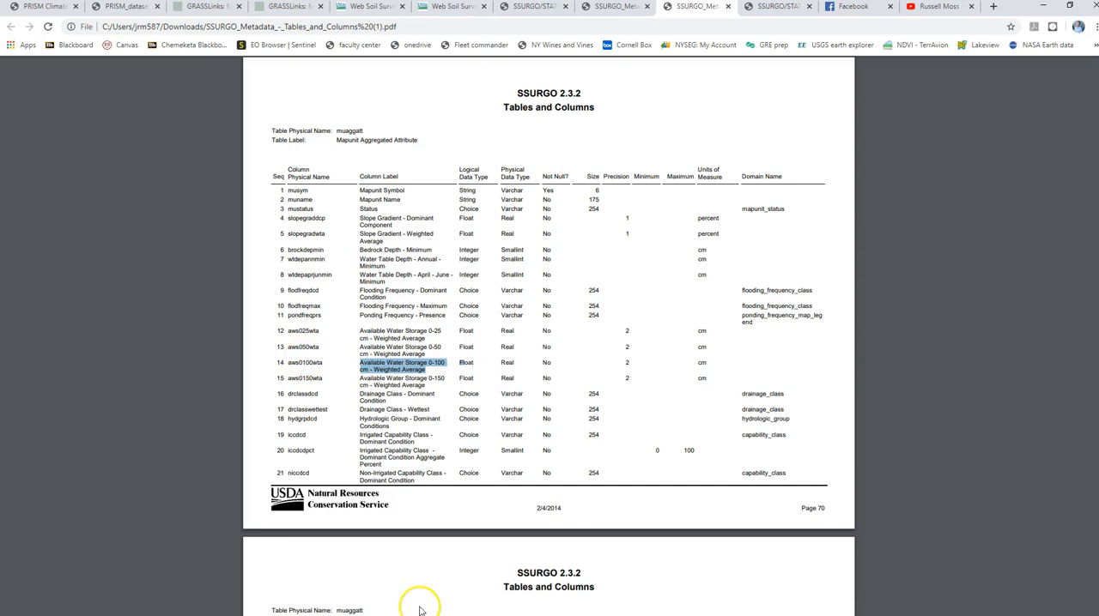
# - Switch back to the Soil table export workbook in Excel and delete columns F through P, holding muaggatt fields 3 to 13
pyautogui.moveTo(423, 612)
pyautogui.click(592, 609)
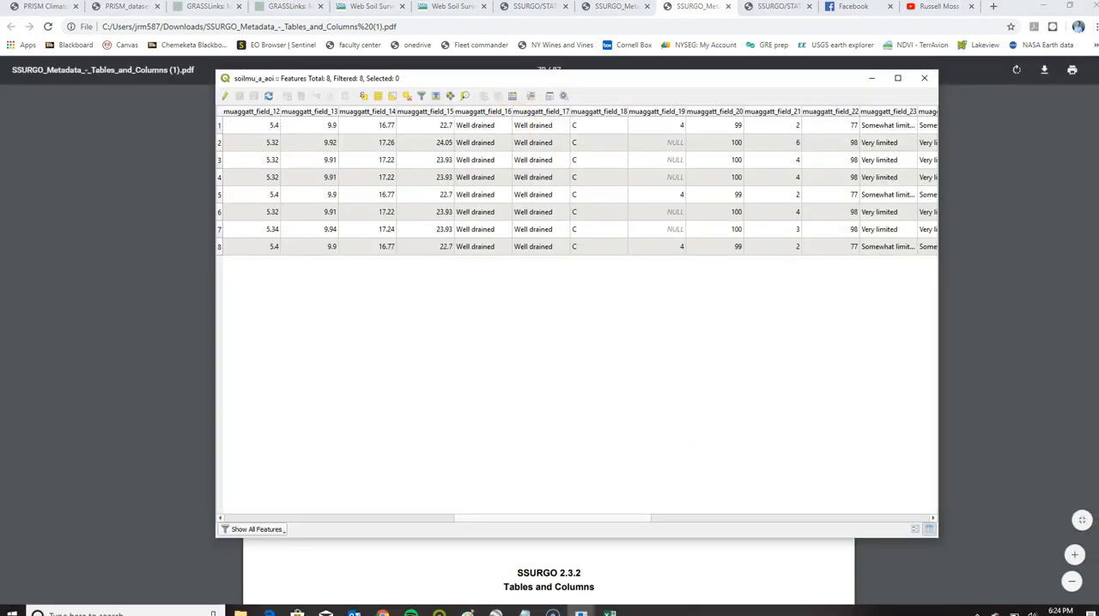
pyautogui.click(650, 594)
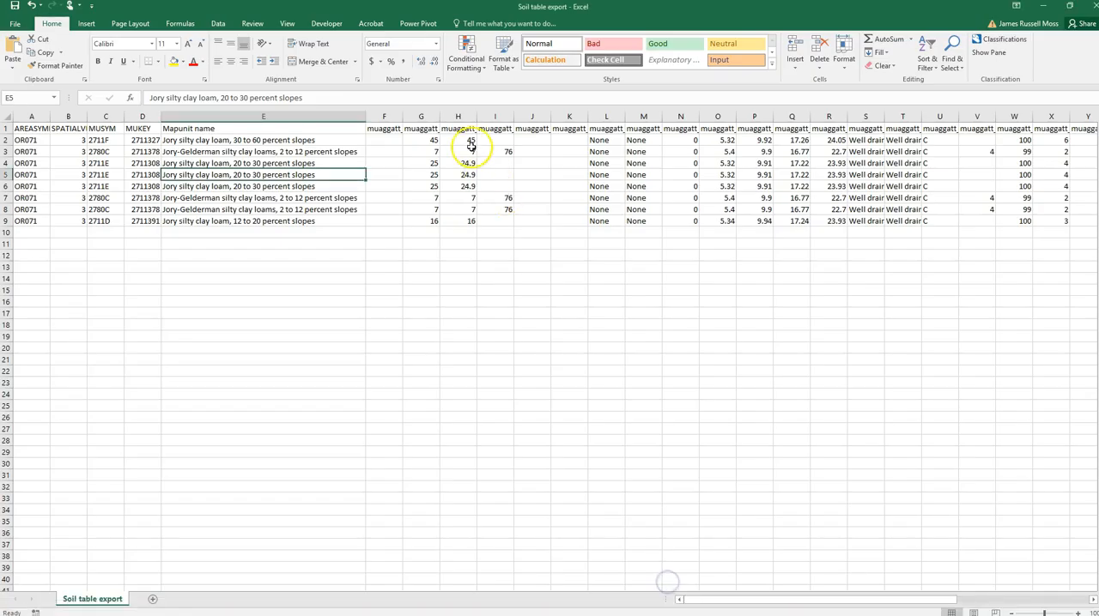
pyautogui.moveTo(403, 121); pyautogui.dragTo(437, 120)
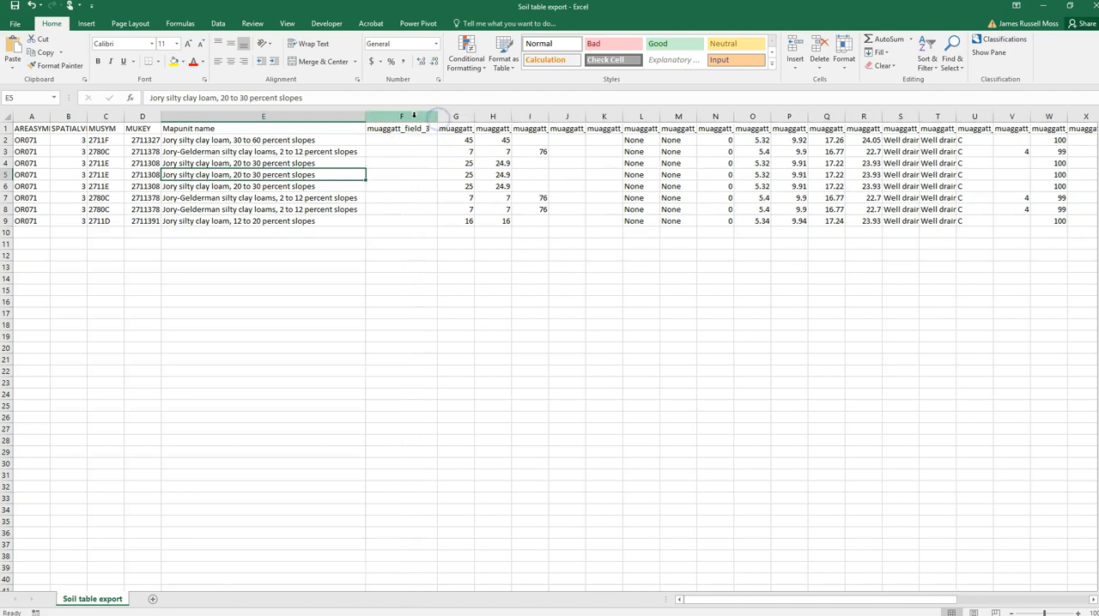
pyautogui.click(414, 116)
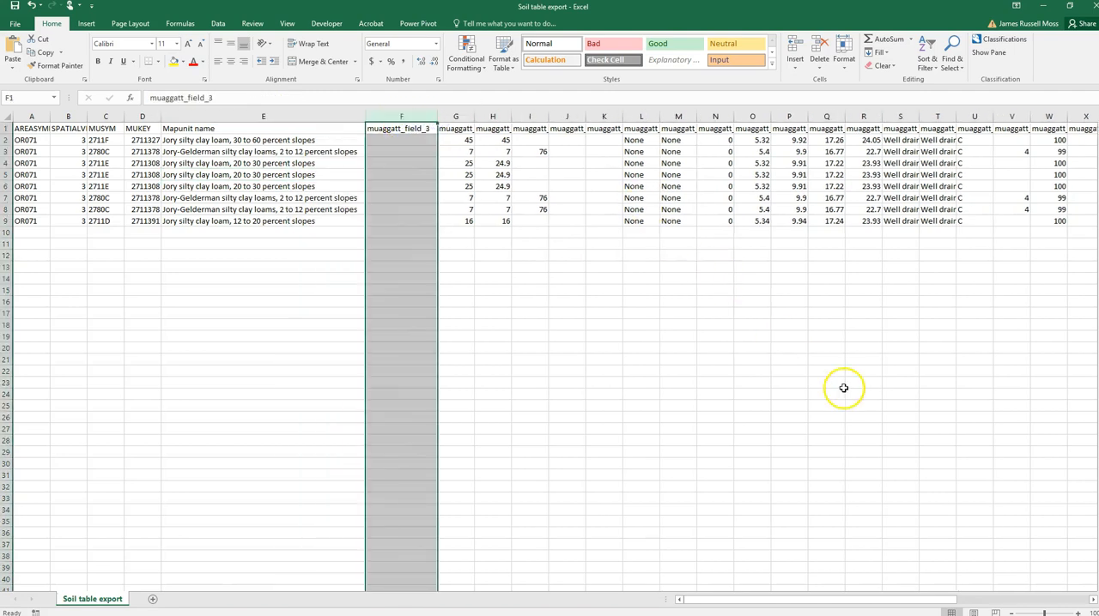
pyautogui.moveTo(771, 115); pyautogui.dragTo(807, 115)
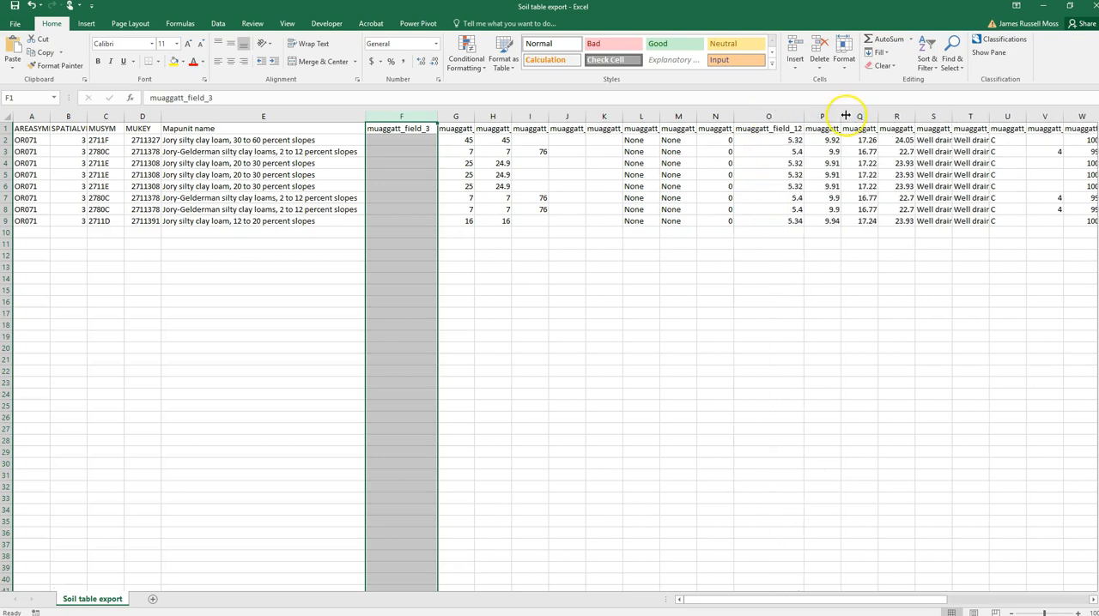
pyautogui.click(824, 116)
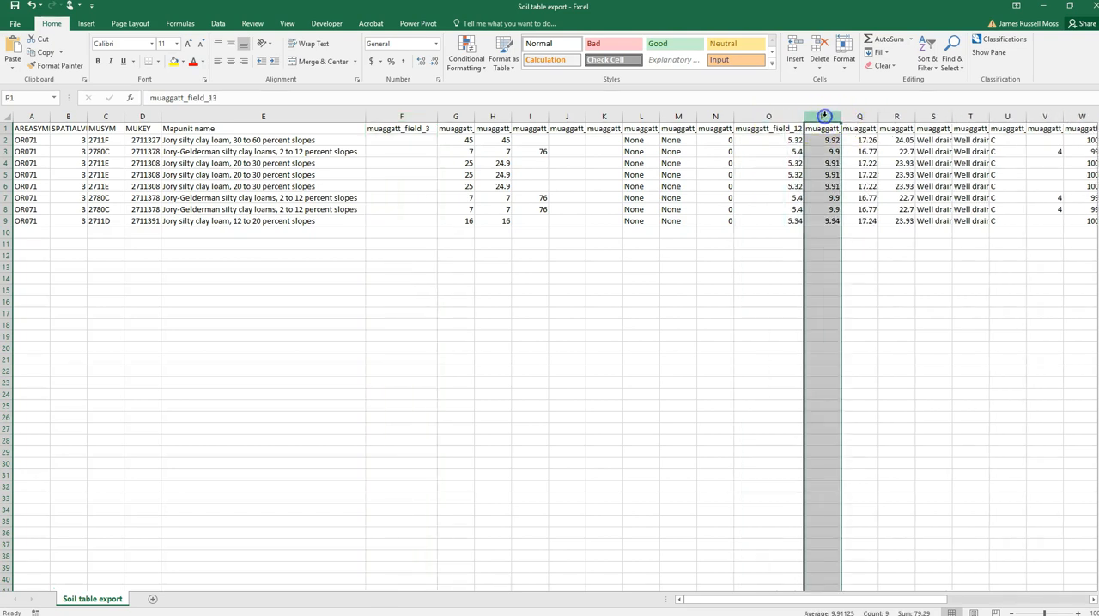
pyautogui.keyDown('shift'); pyautogui.click(420, 114); pyautogui.keyUp('shift')
pyautogui.rightClick(420, 114)
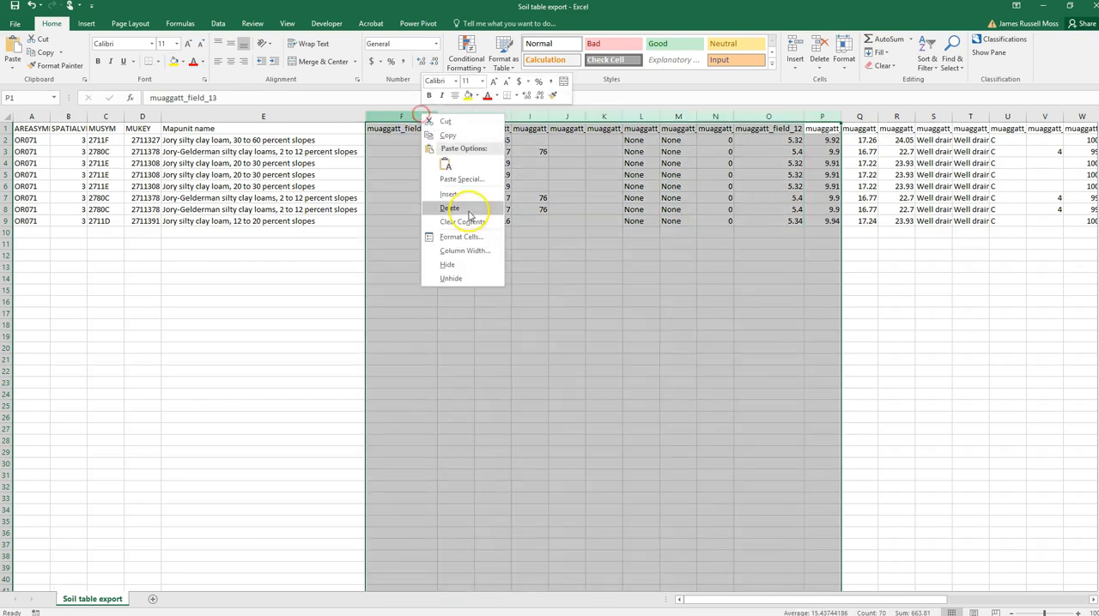
pyautogui.click(468, 210)
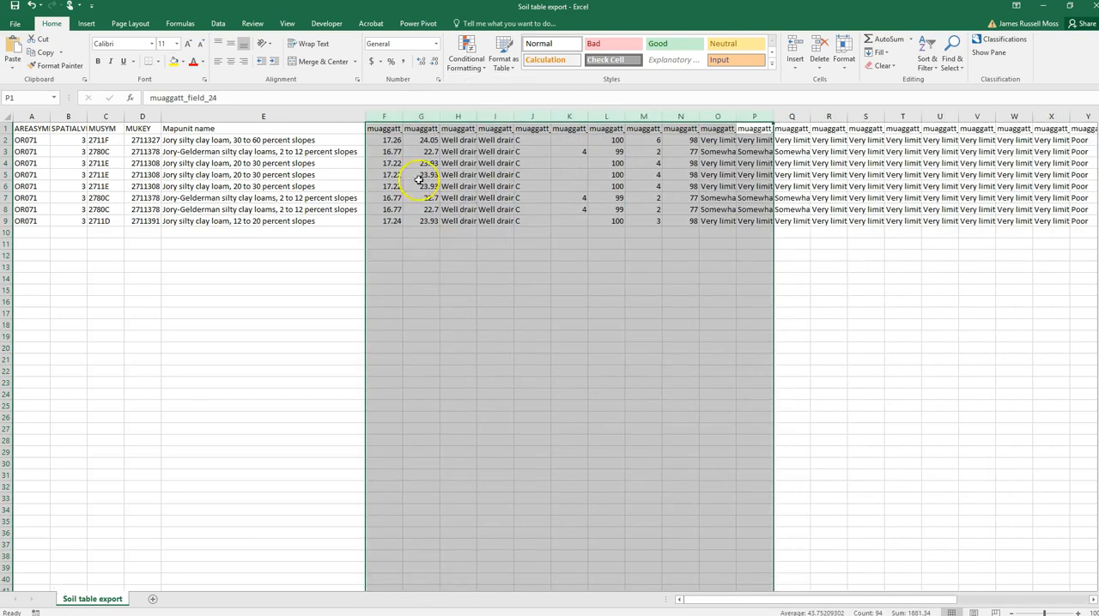
# - Widen columns F through P together and rename the header in cell F1 to "AWS (0-100cm)"
pyautogui.moveTo(403, 114); pyautogui.dragTo(429, 114)
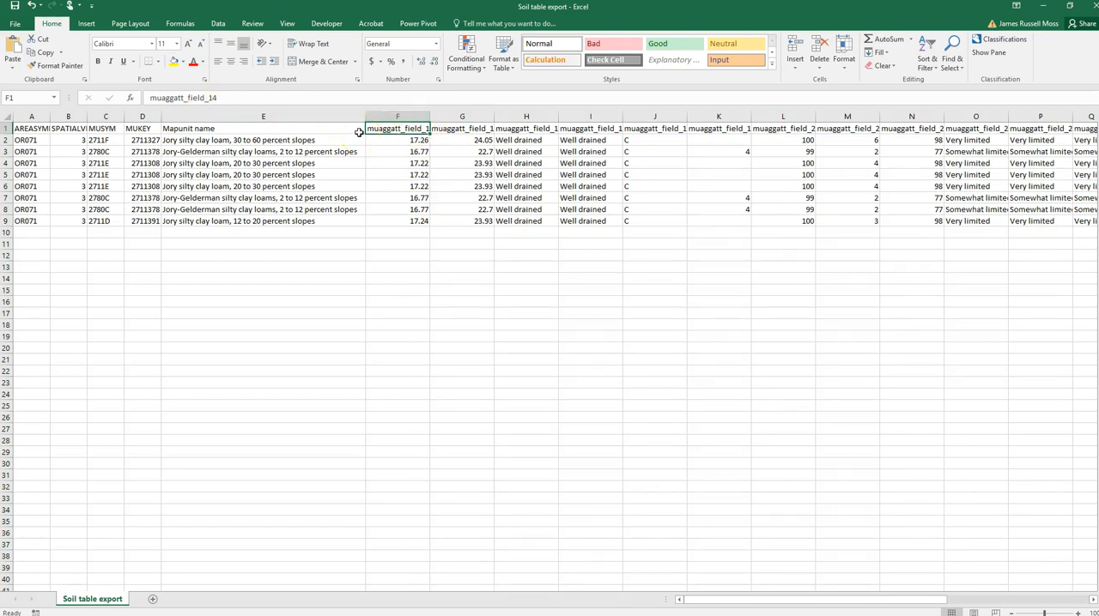
pyautogui.write('AWS (0-100cm')
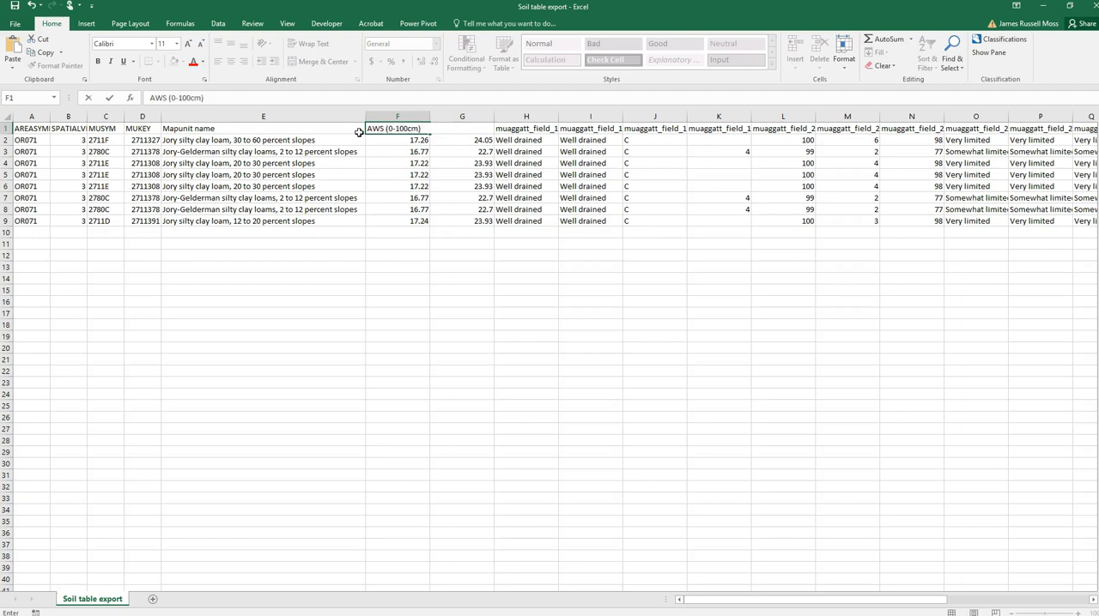
pyautogui.press('Tab')
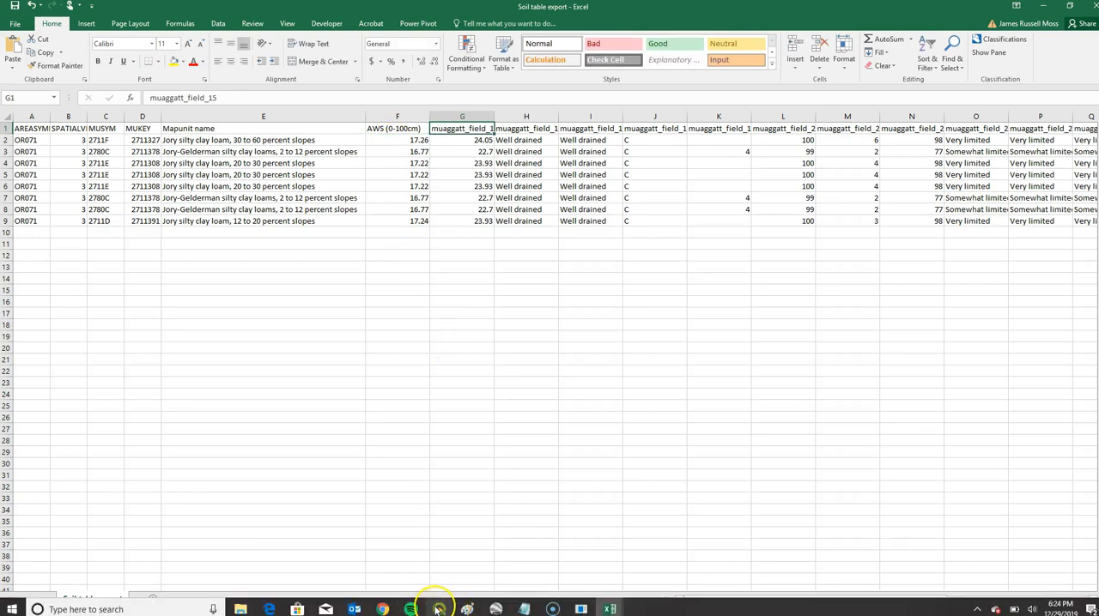
# - Delete column G, which holds muaggatt_field_15
pyautogui.click(464, 115)
pyautogui.rightClick(465, 115)
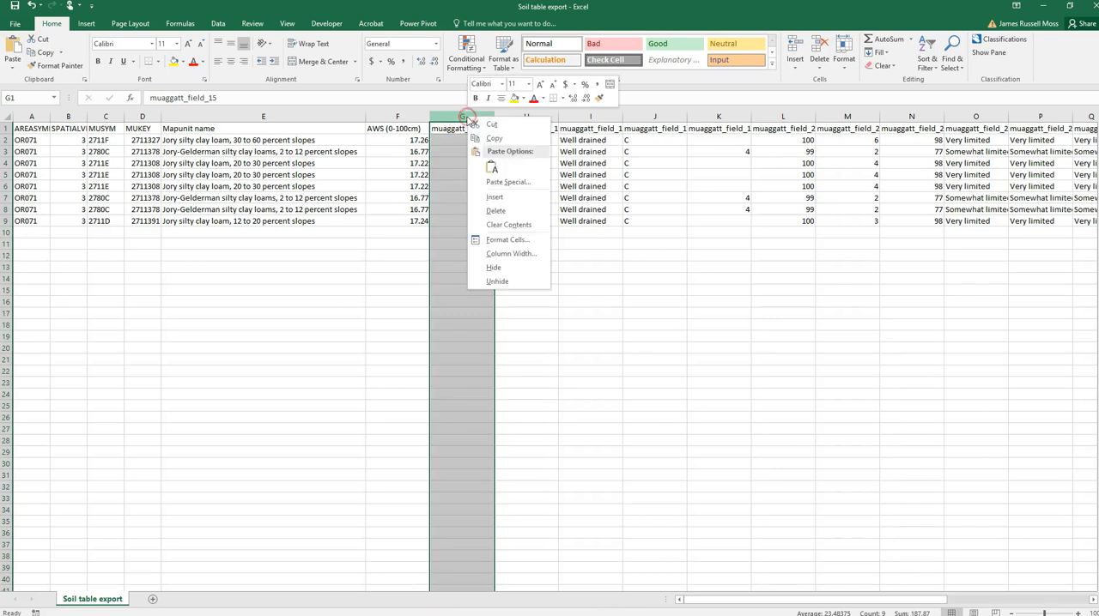
pyautogui.click(498, 211)
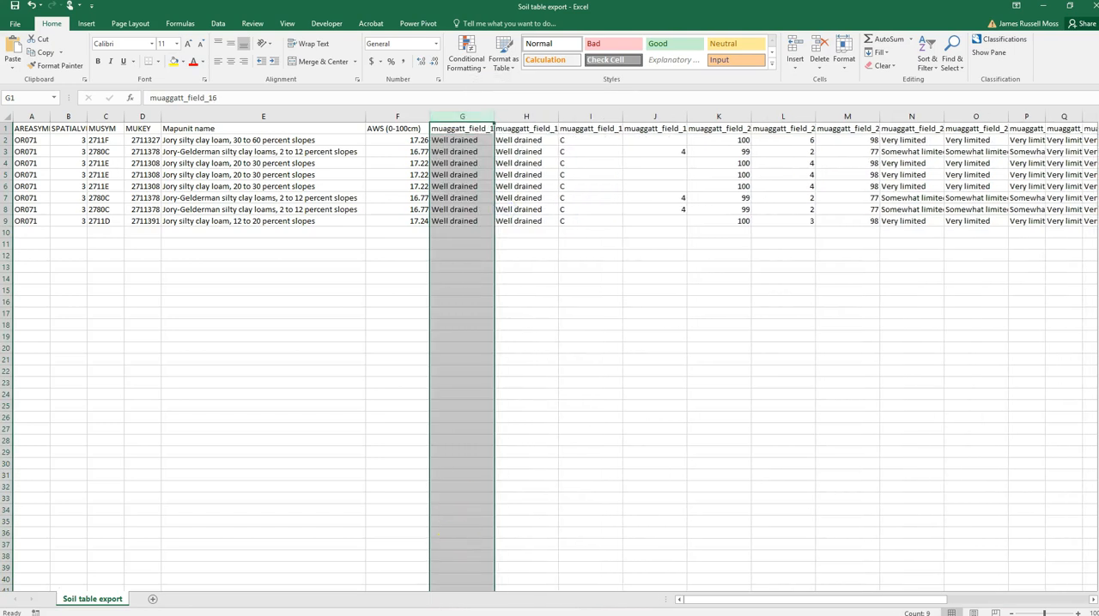
# - Check the label of muaggatt field 16 in the metadata PDF in Chrome, and rename header G1 in the Excel workbook to "Drainage class"
pyautogui.click(383, 610)
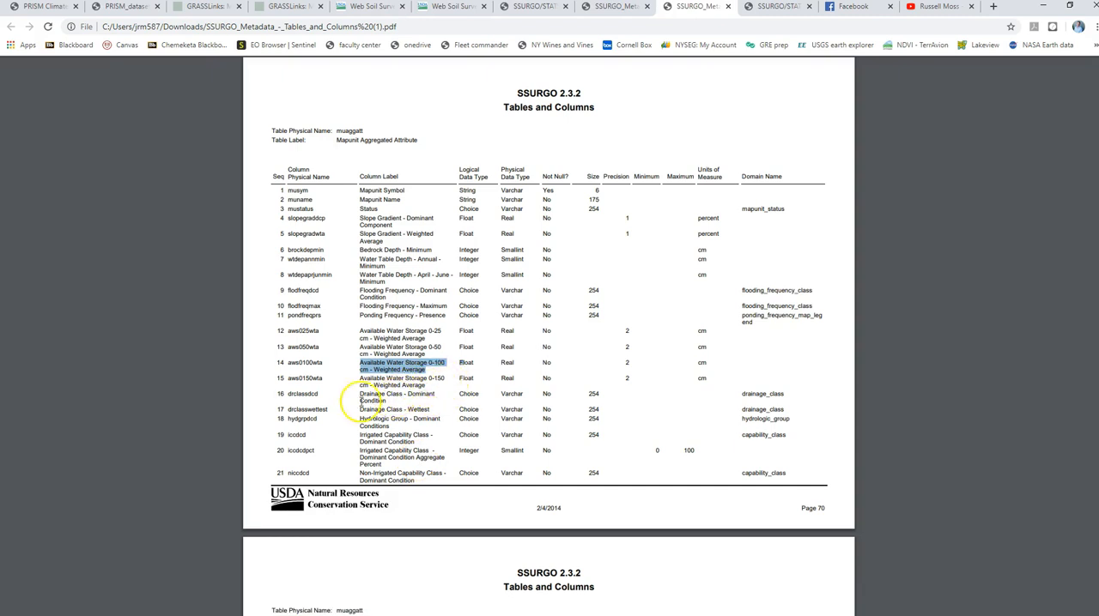
pyautogui.moveTo(307, 394); pyautogui.dragTo(415, 395)
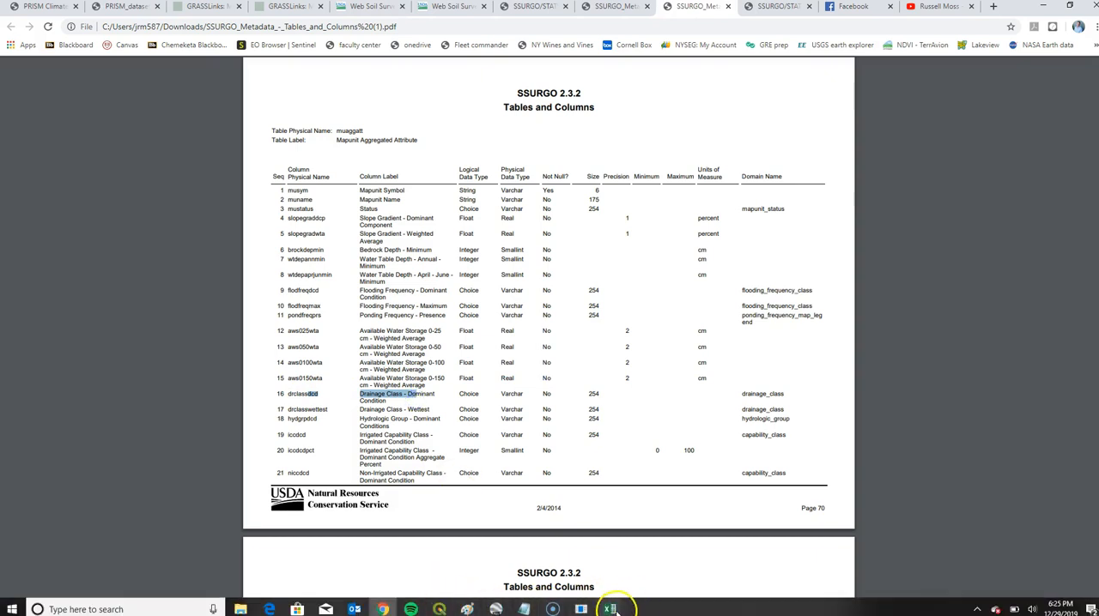
pyautogui.moveTo(610, 609)
pyautogui.click(633, 581)
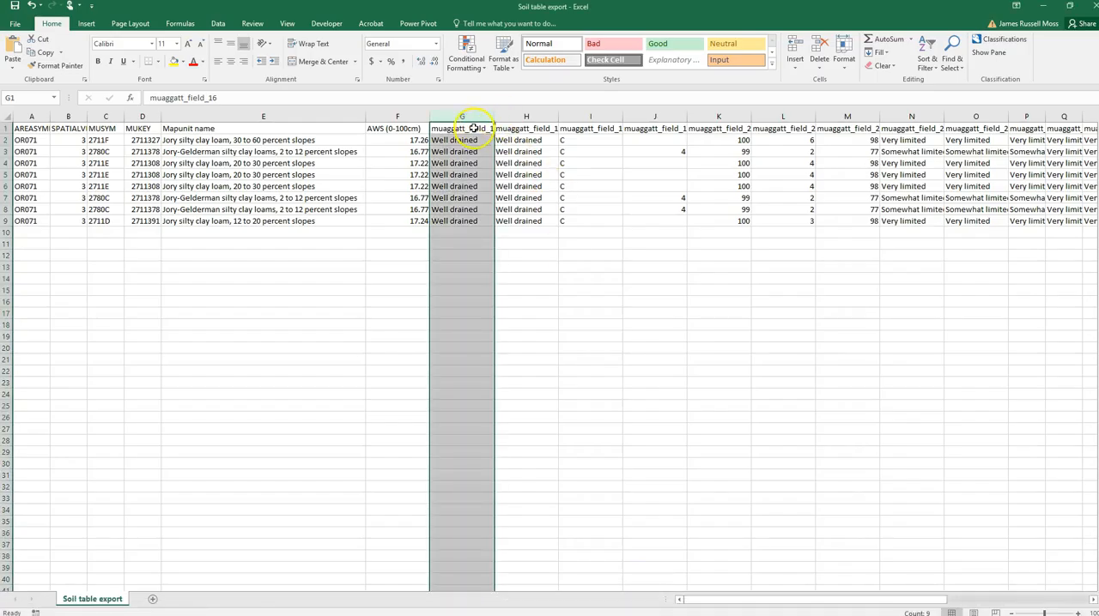
pyautogui.click(474, 128)
pyautogui.write('Drainage')
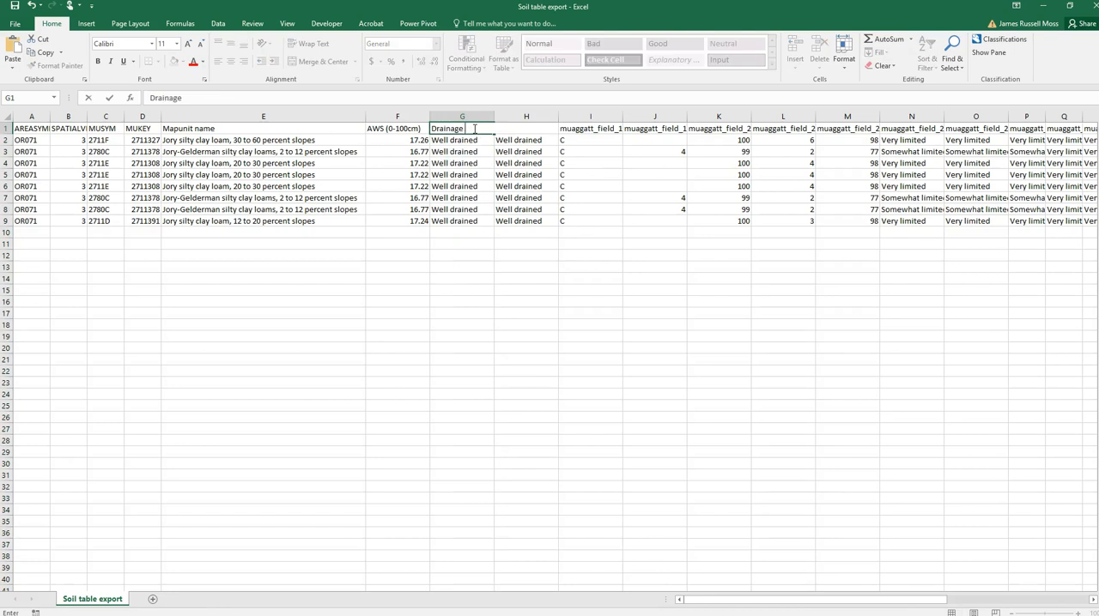
pyautogui.write(' class')
pyautogui.press('Return')
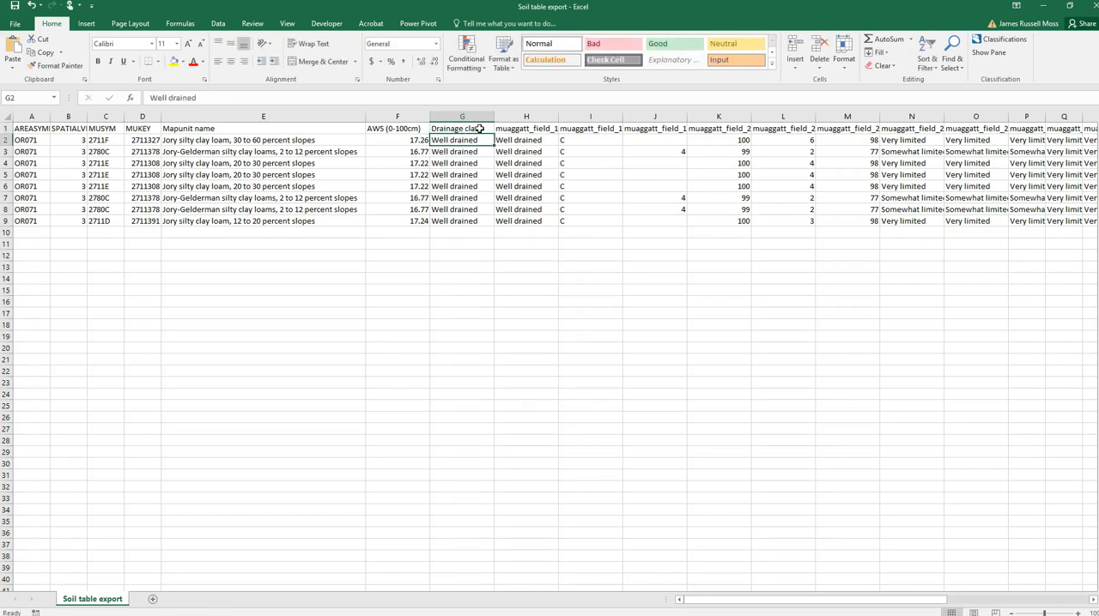
# - Select column H, and review the remaining muaggatt column labels from field 17 to field 40 in the metadata PDF in Chrome
pyautogui.click(515, 117)
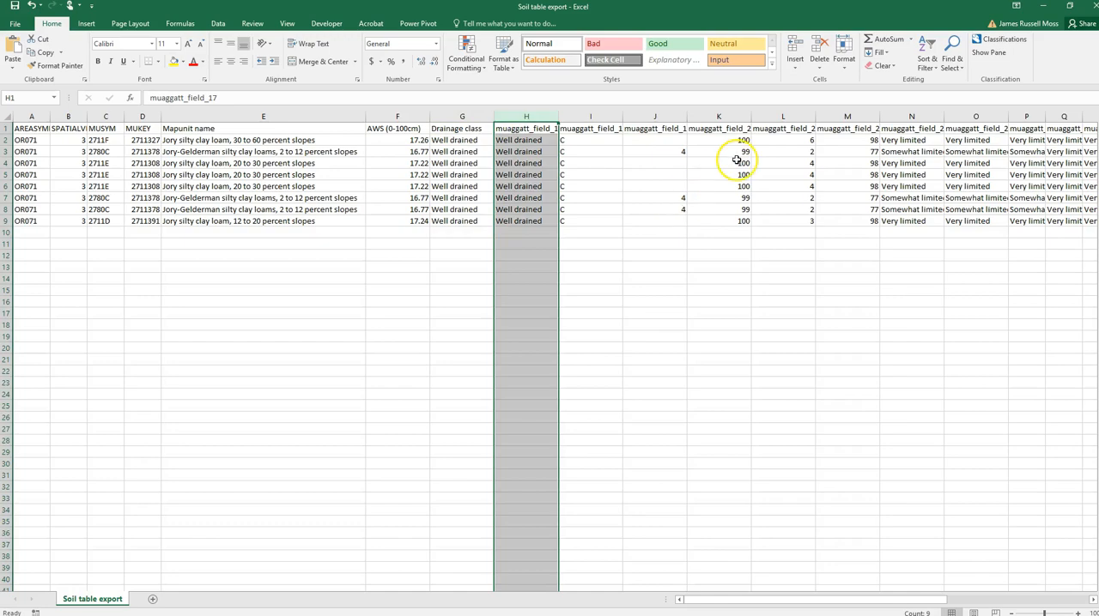
pyautogui.click(383, 608)
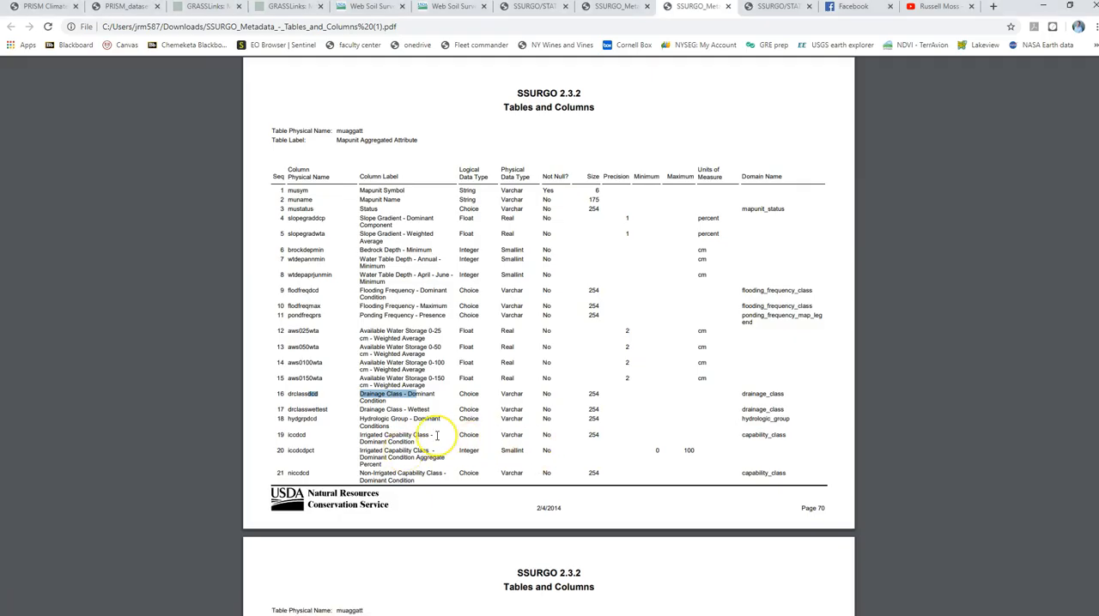
pyautogui.scroll(-1, 437, 437)
pyautogui.scroll(-2, 437, 436)
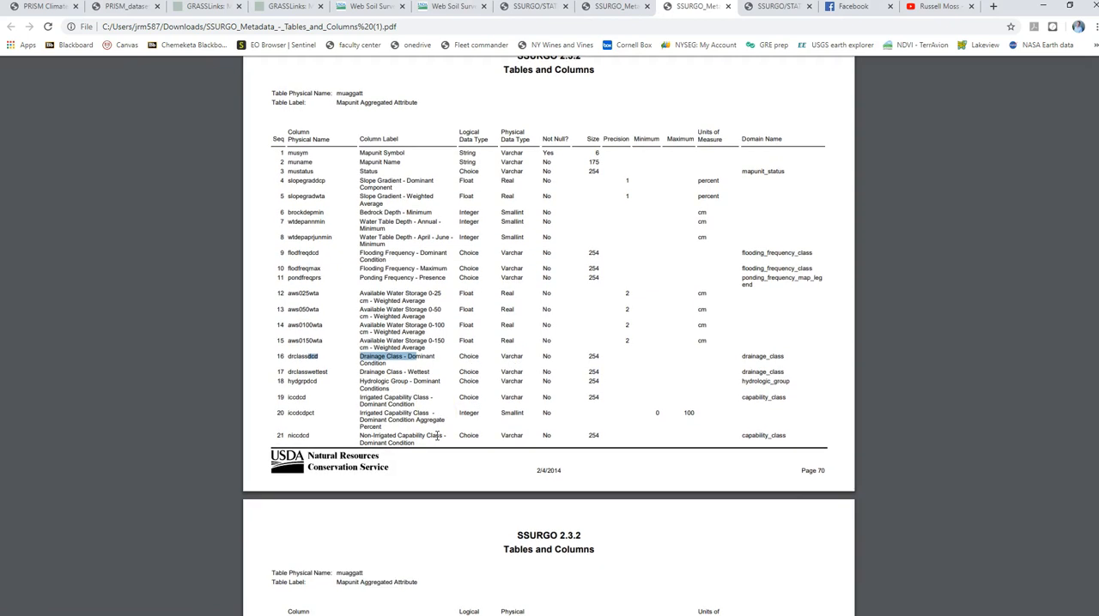
pyautogui.scroll(-6, 437, 436)
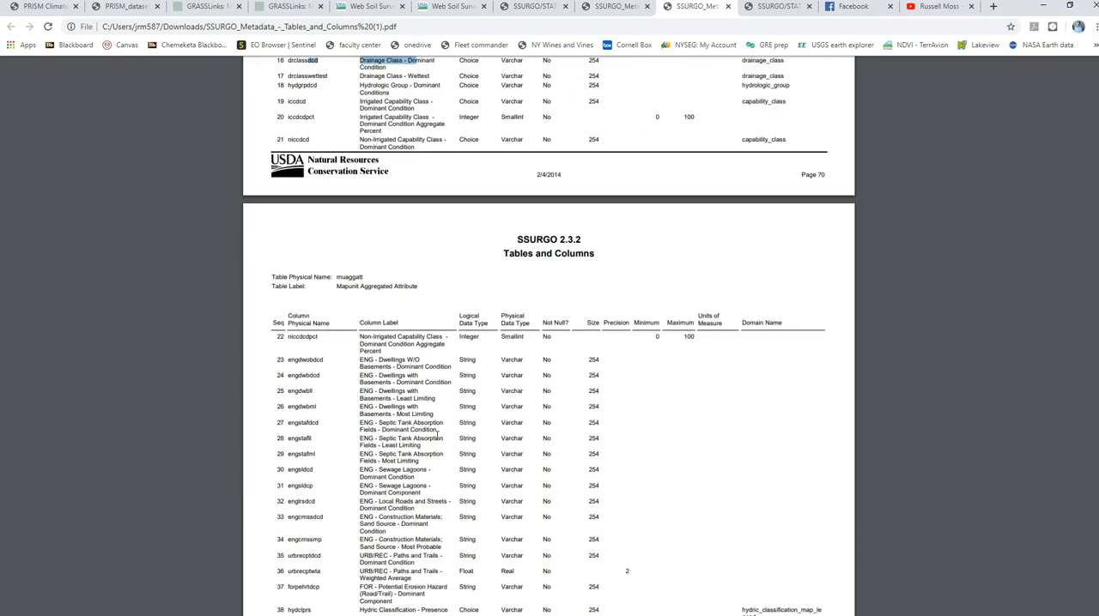
pyautogui.scroll(2, 497, 230)
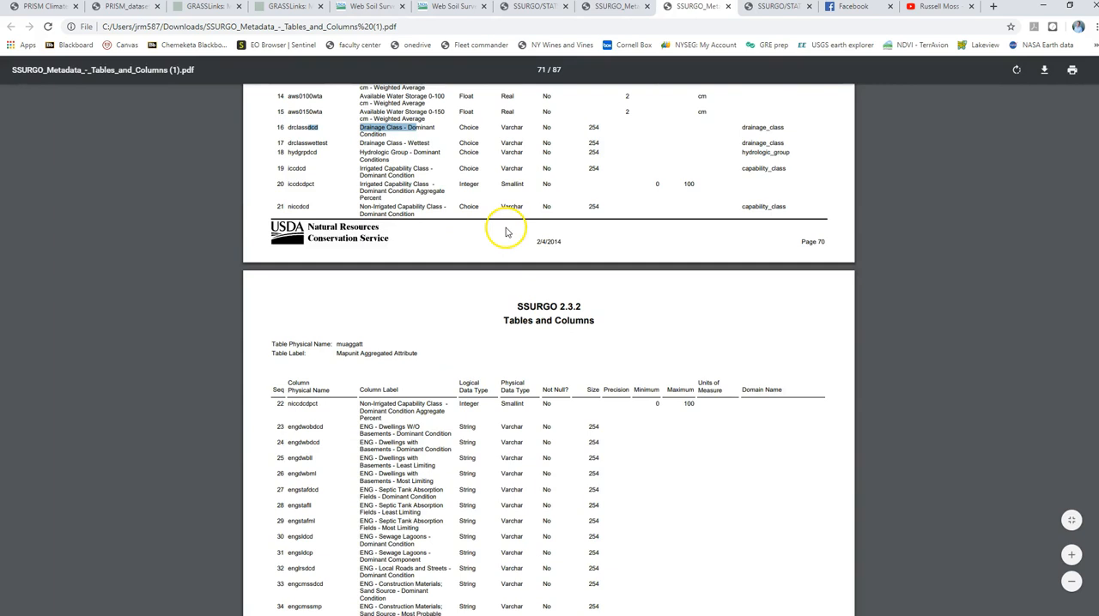
pyautogui.scroll(-3, 436, 191)
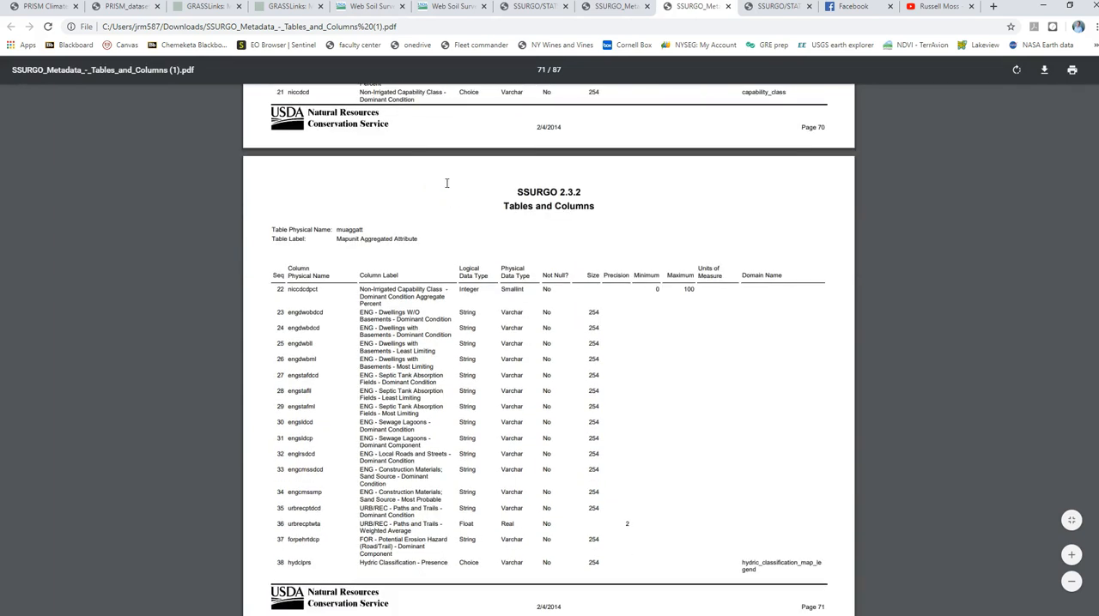
pyautogui.scroll(-7, 446, 183)
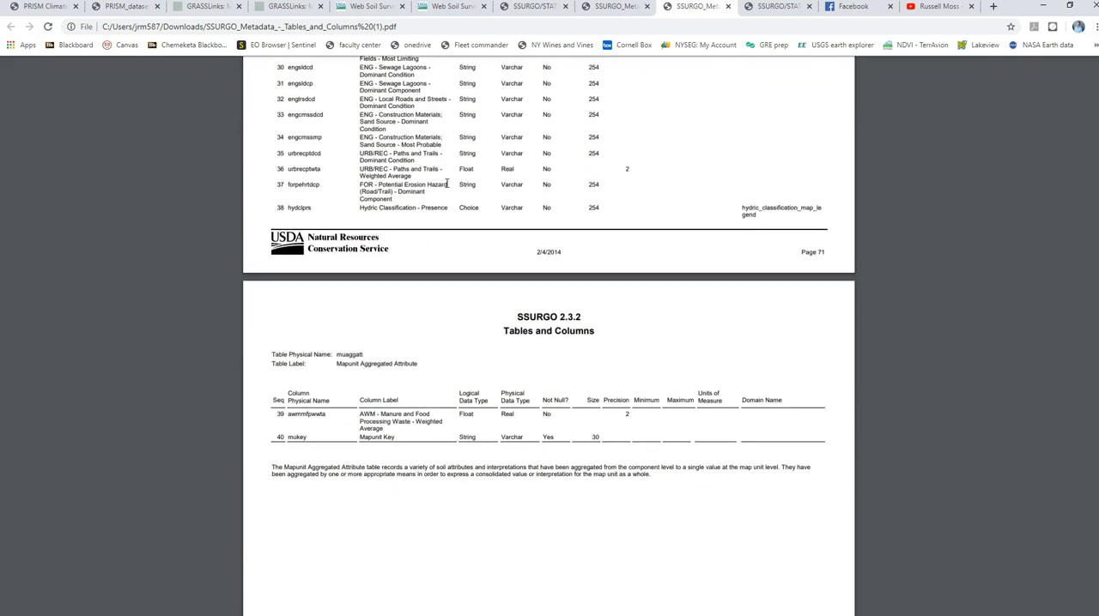
pyautogui.scroll(-15, 447, 183)
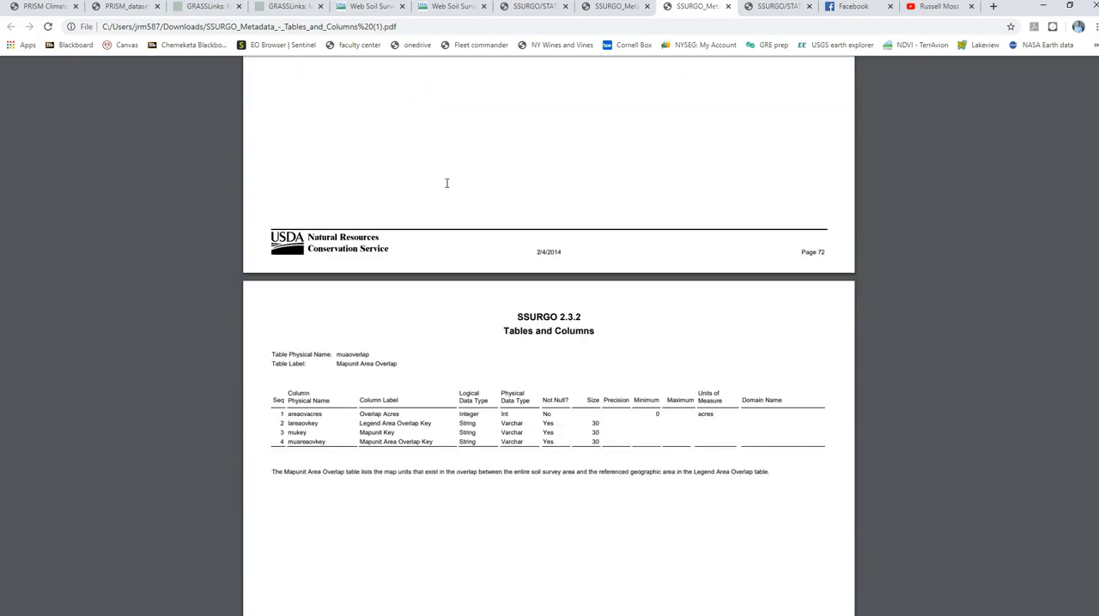
pyautogui.scroll(12, 446, 182)
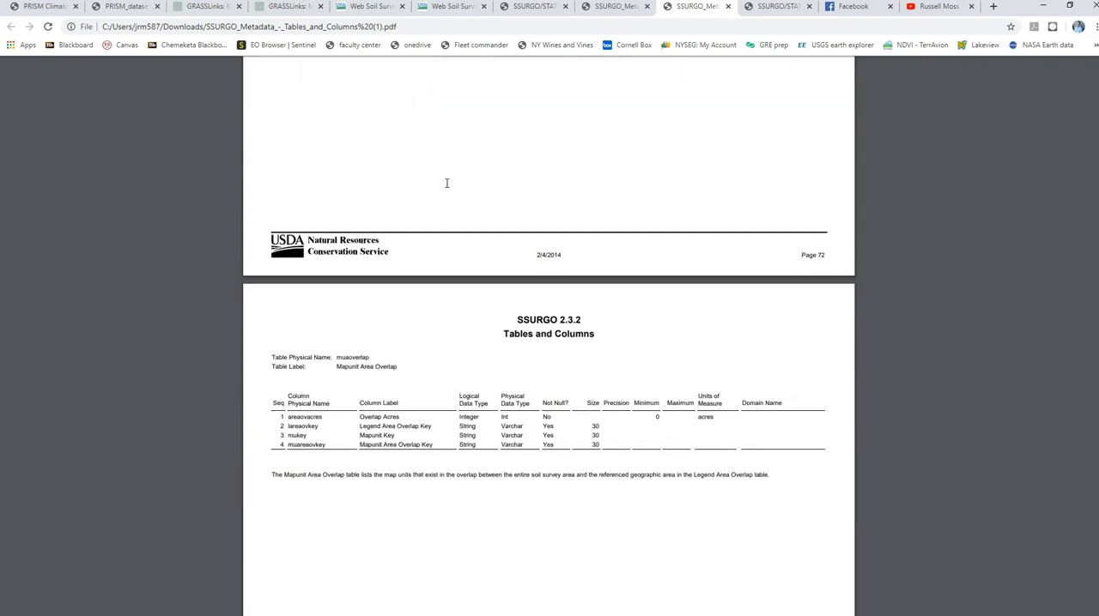
pyautogui.scroll(5, 446, 183)
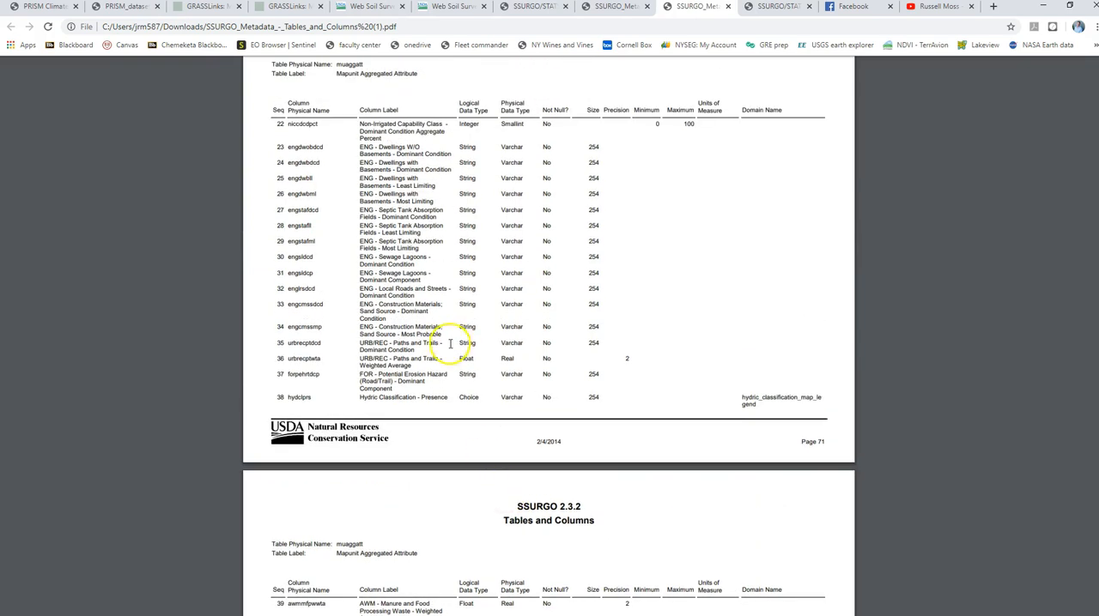
pyautogui.scroll(-3, 448, 346)
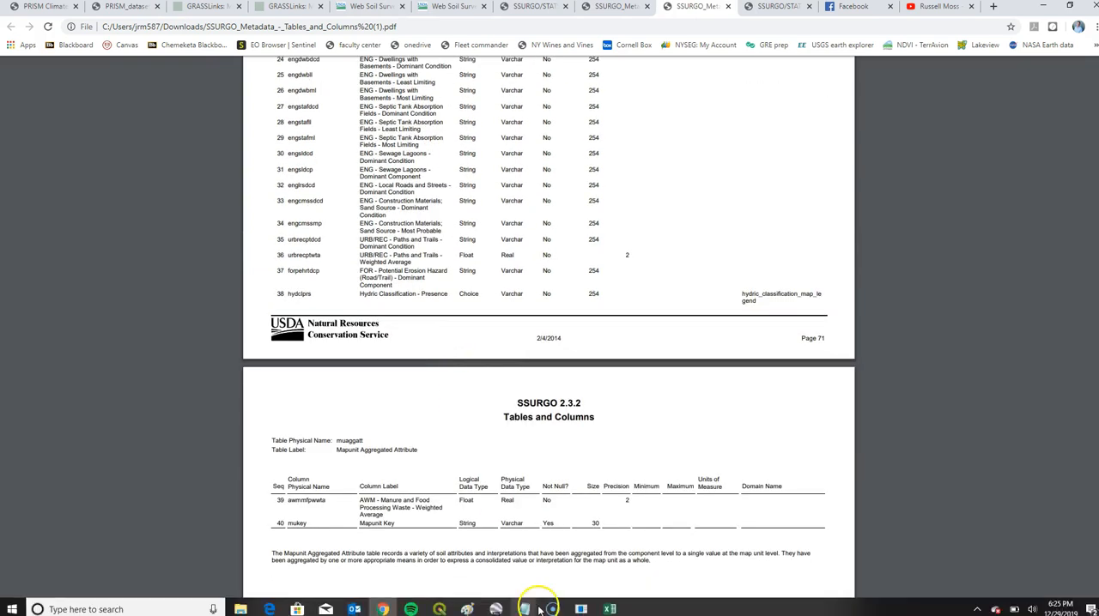
# - Switch to the Soil table export workbook in Excel and delete columns H through AD, which hold muaggatt fields 17 to 39
pyautogui.moveTo(517, 614)
pyautogui.moveTo(608, 608)
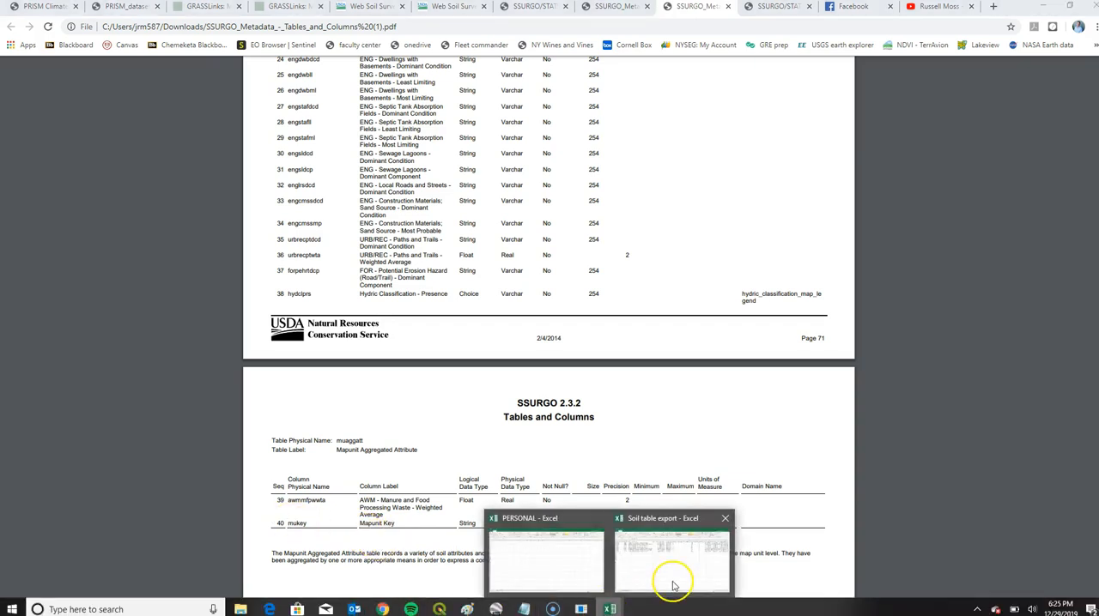
pyautogui.click(678, 577)
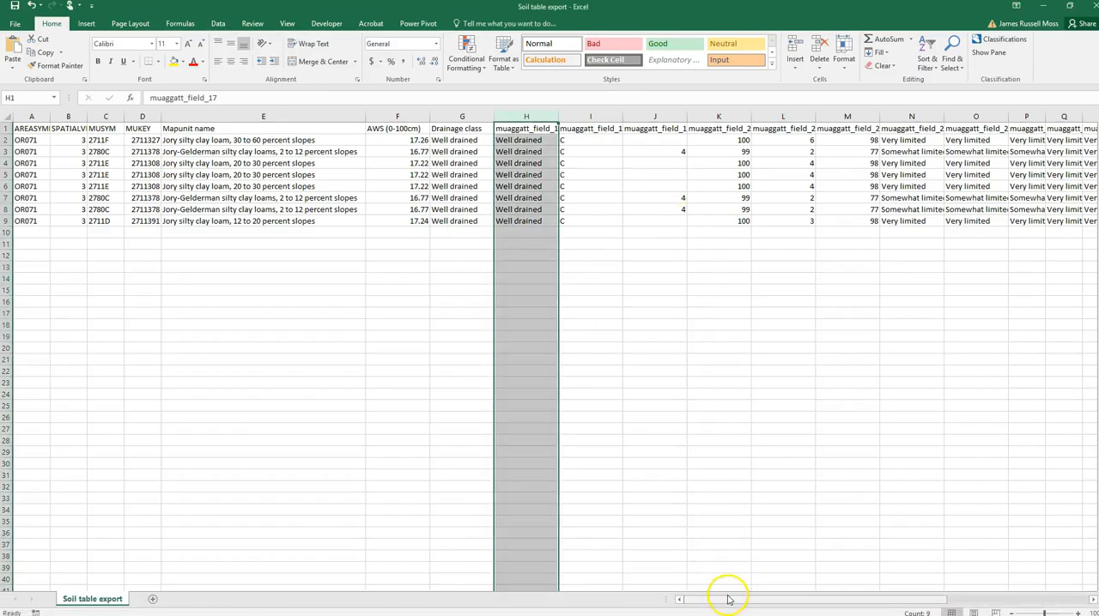
pyautogui.moveTo(775, 599); pyautogui.dragTo(858, 594)
pyautogui.keyDown('shift'); pyautogui.click(807, 116); pyautogui.keyUp('shift')
pyautogui.rightClick(807, 116)
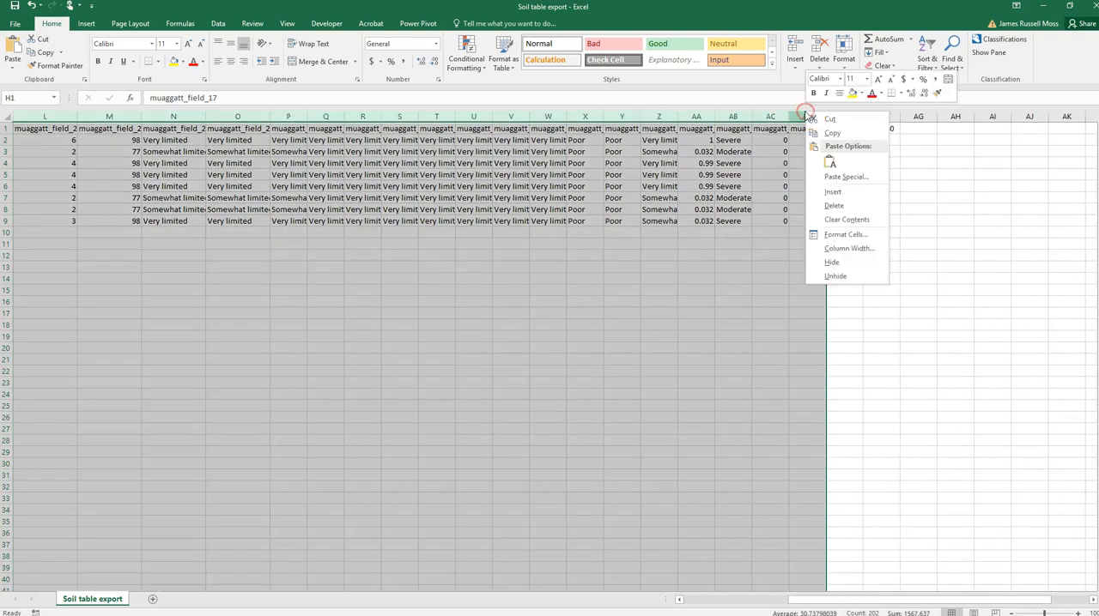
pyautogui.click(835, 206)
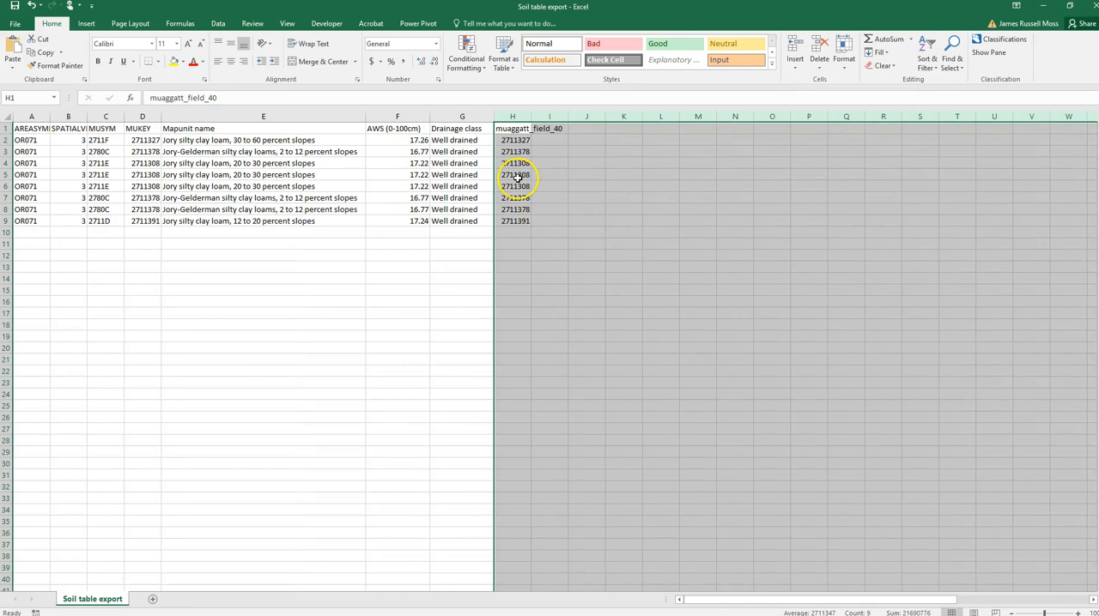
# - Rename the header in cell H1 to "MUKEY"
pyautogui.click(549, 208)
pyautogui.click(512, 128)
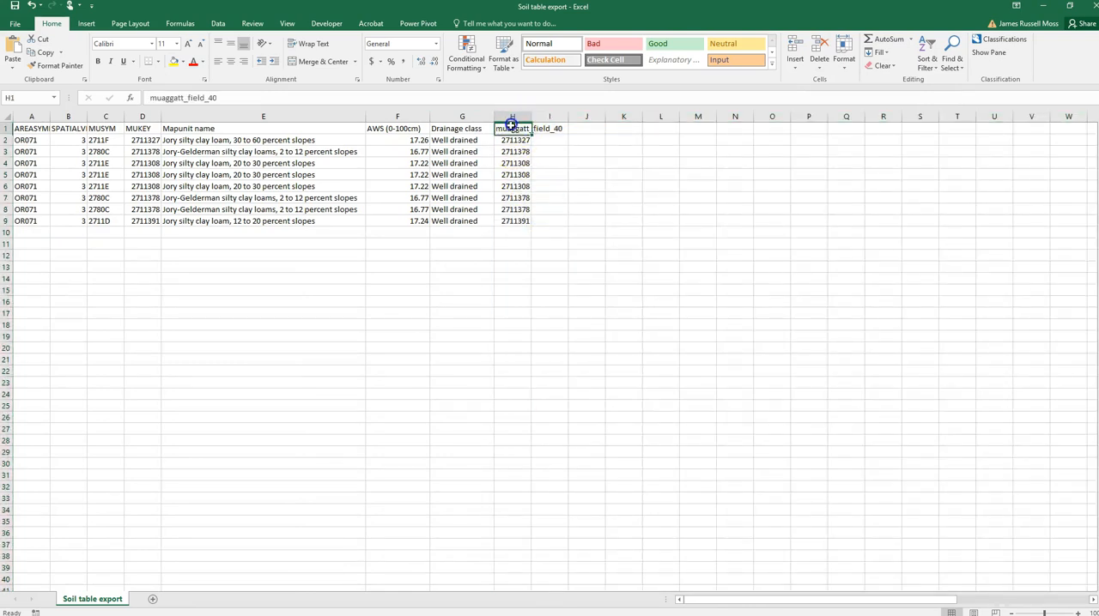
pyautogui.write('MU')
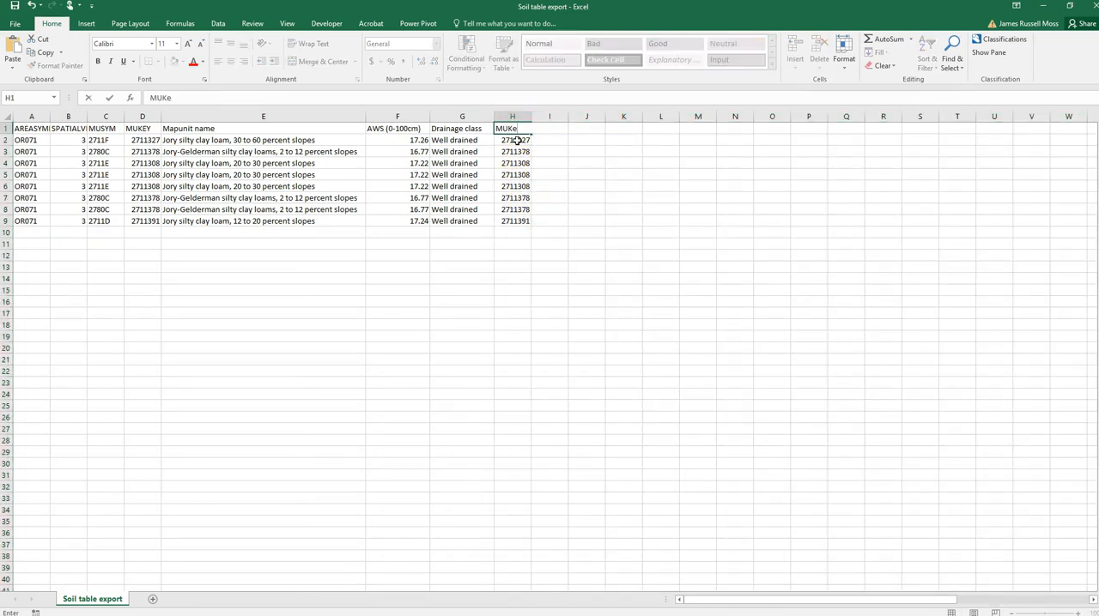
pyautogui.write('KEY')
pyautogui.press('Return')
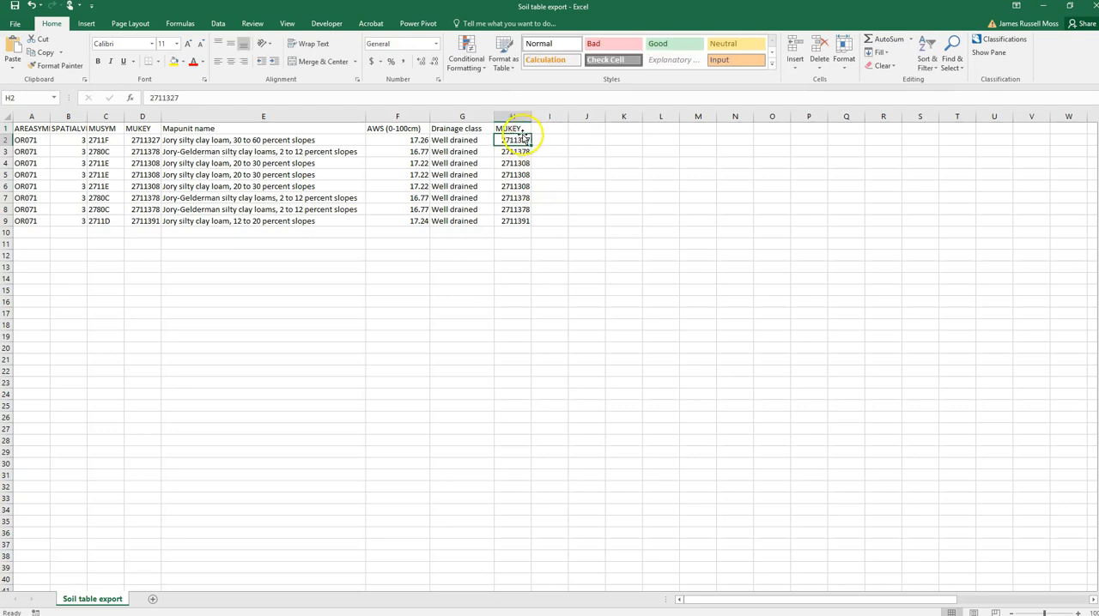
# - Compare the first MUKEY values in column D with those in column H
pyautogui.click(150, 140)
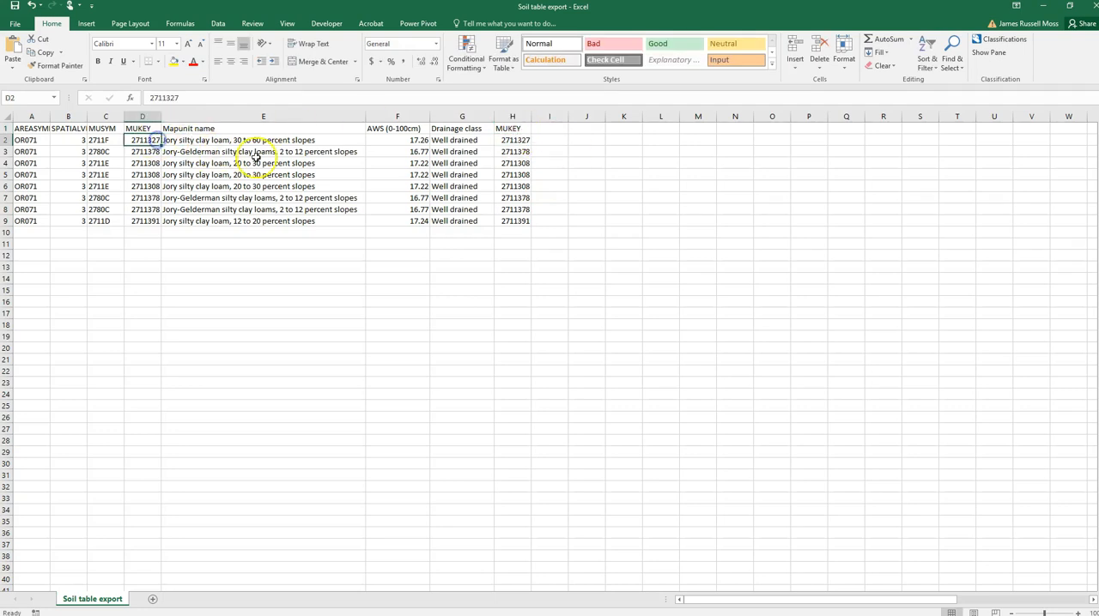
pyautogui.click(528, 152)
pyautogui.click(146, 151)
pyautogui.click(518, 139)
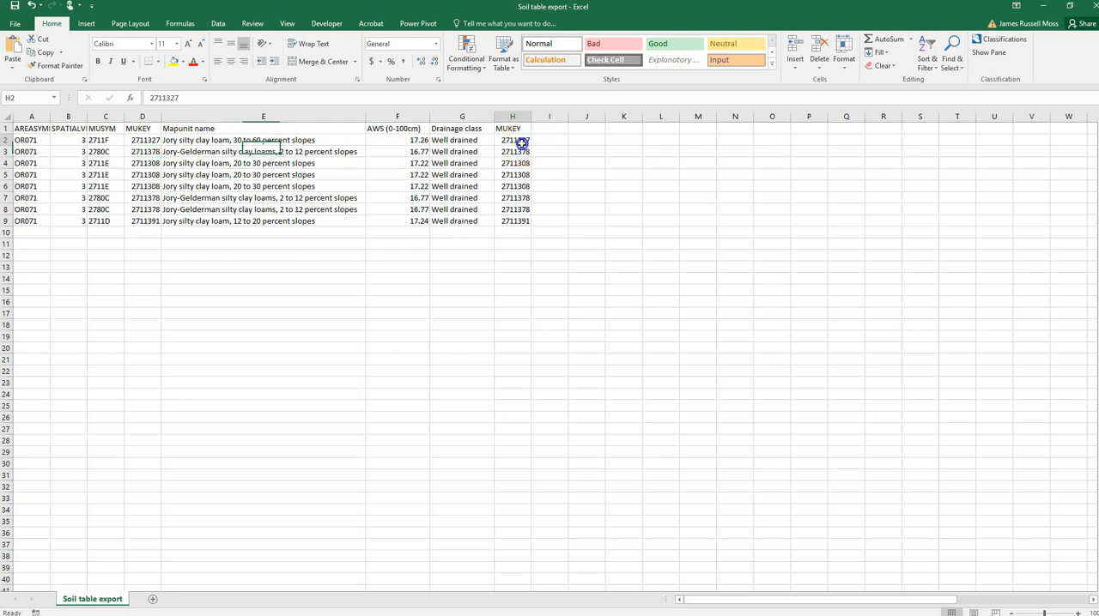
pyautogui.click(524, 161)
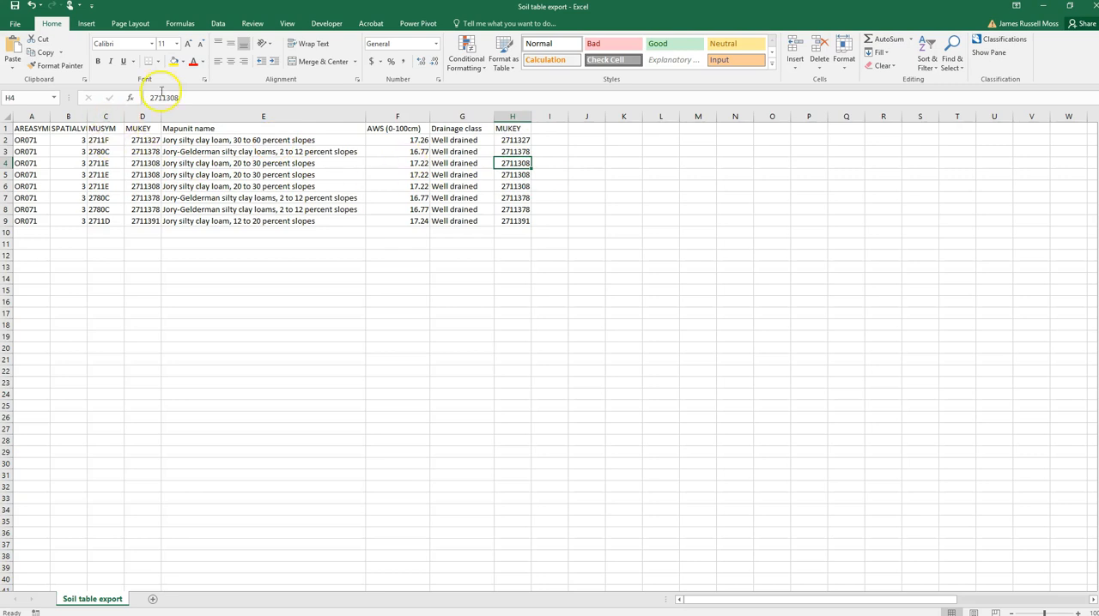
# - Clear the duplicate MUKEY column H and save the workbook
pyautogui.click(515, 115)
pyautogui.press('Delete')
pyautogui.click(587, 232)
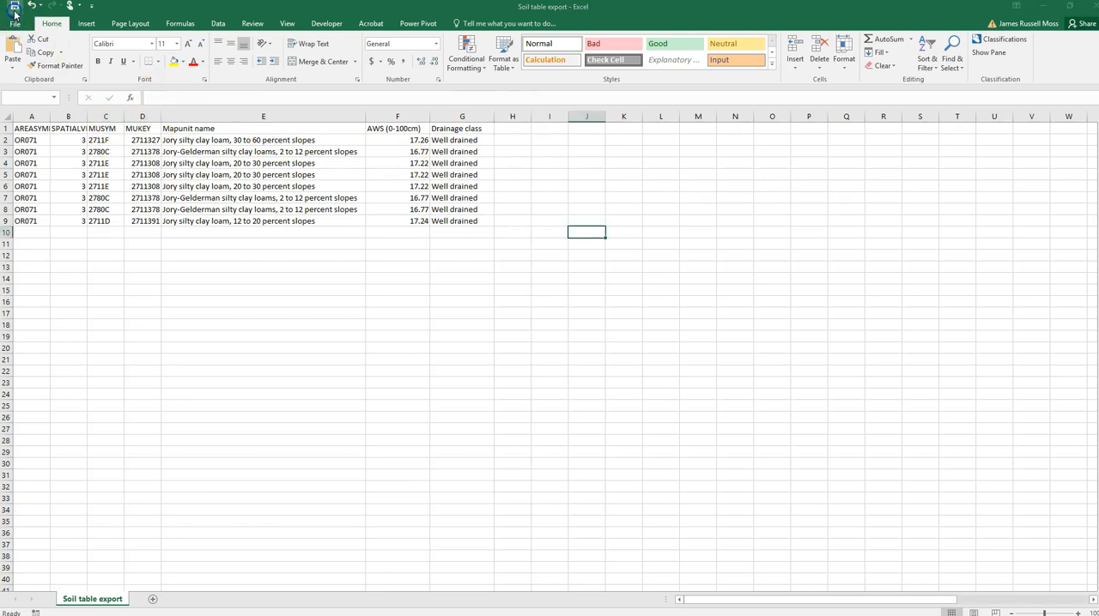
# - Switch to QGIS and add Soil table export.csv from the Soil tutorial folder as a delimited text layer without geometry
pyautogui.click(440, 610)
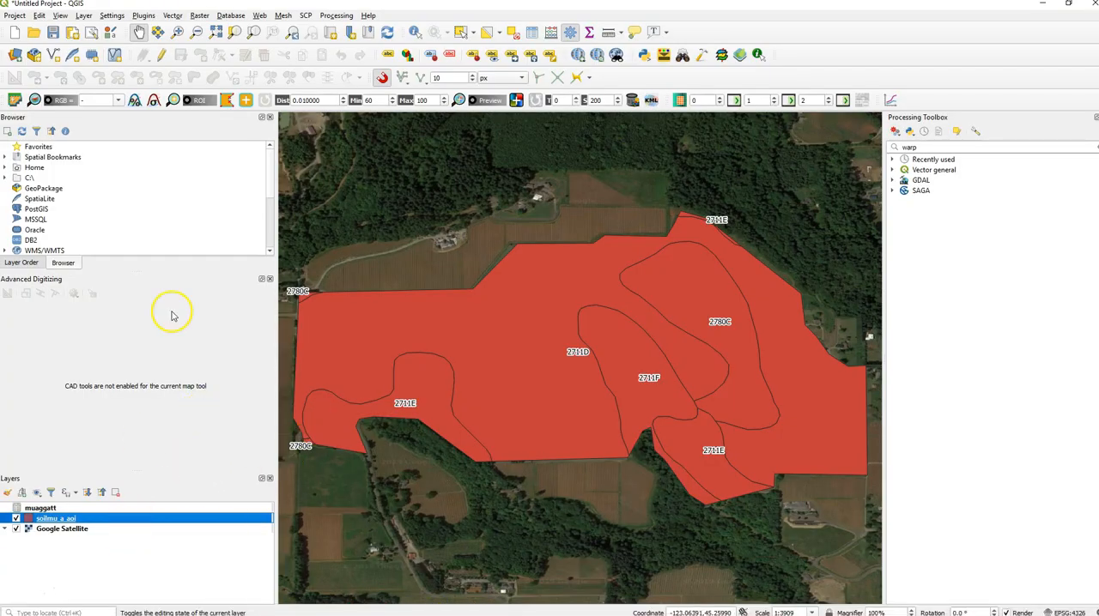
pyautogui.click(83, 15)
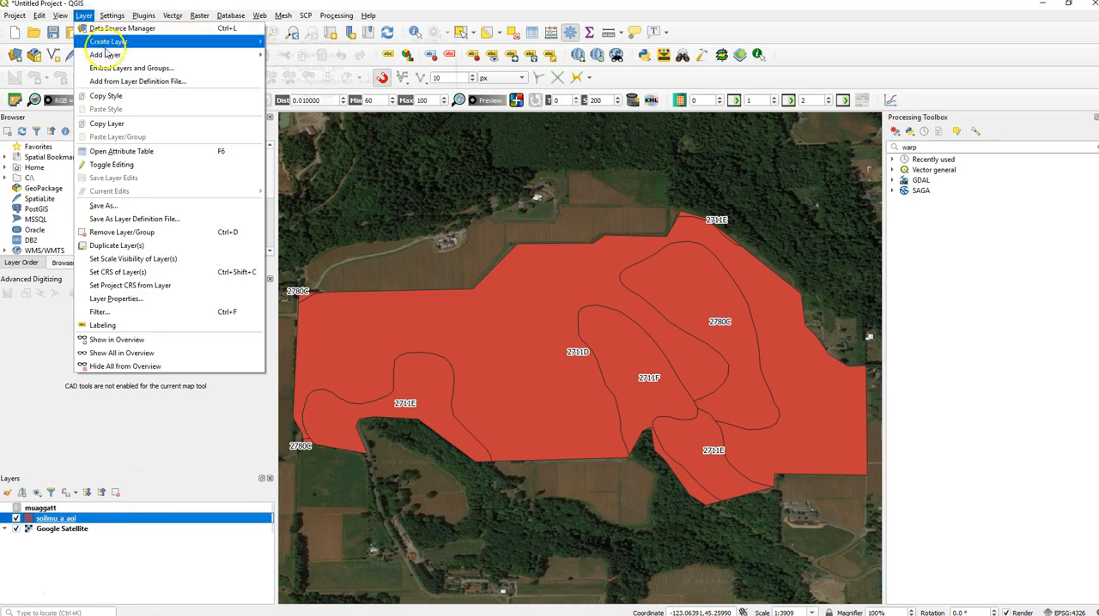
pyautogui.moveTo(105, 54)
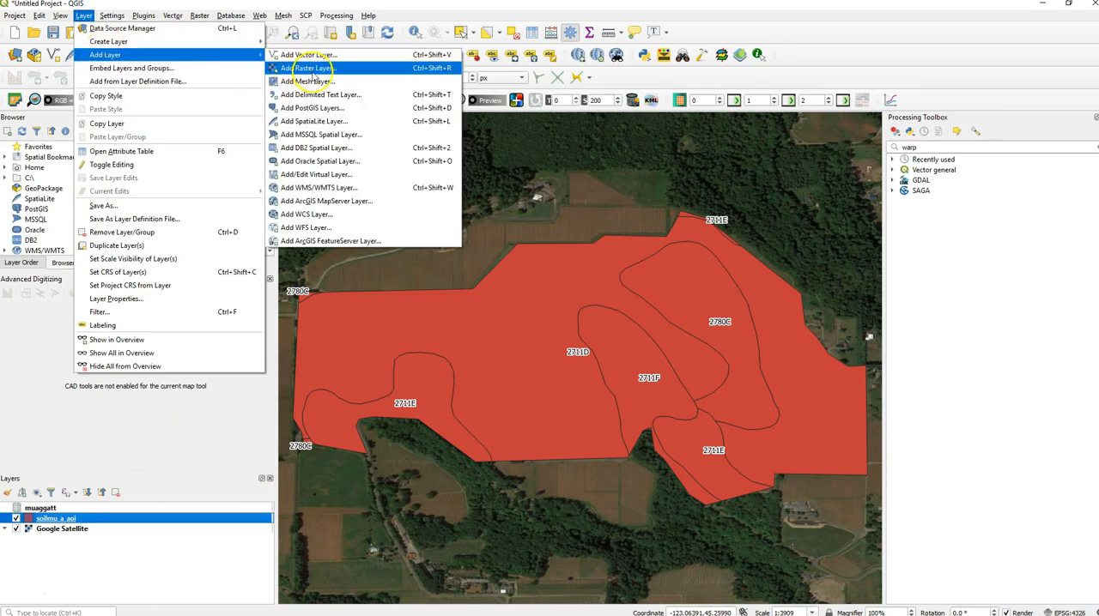
pyautogui.click(321, 96)
pyautogui.click(572, 86)
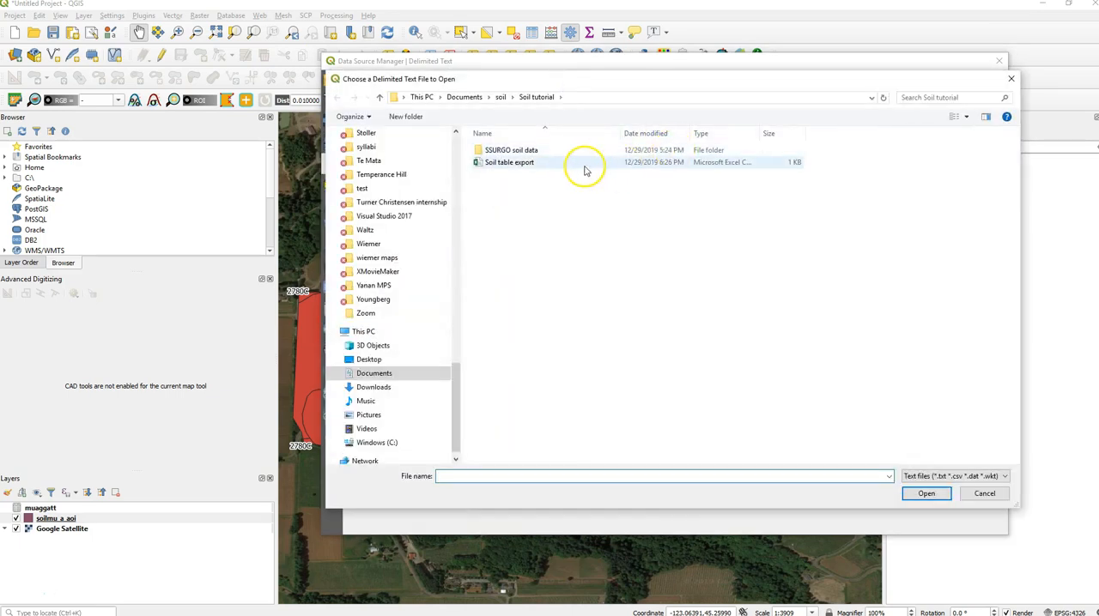
pyautogui.doubleClick(527, 165)
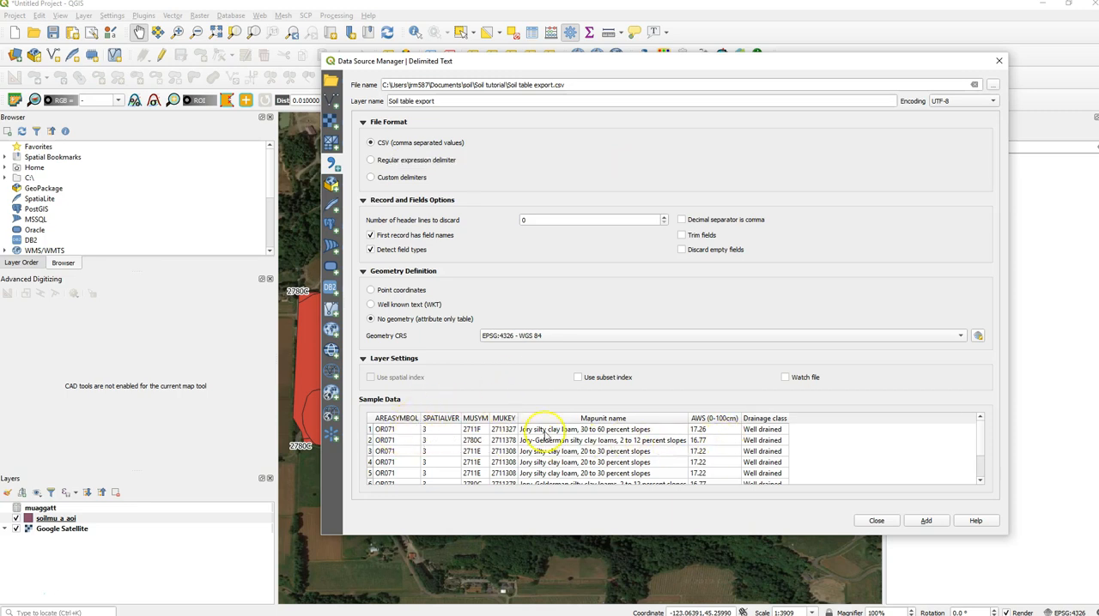
pyautogui.click(926, 521)
pyautogui.click(878, 521)
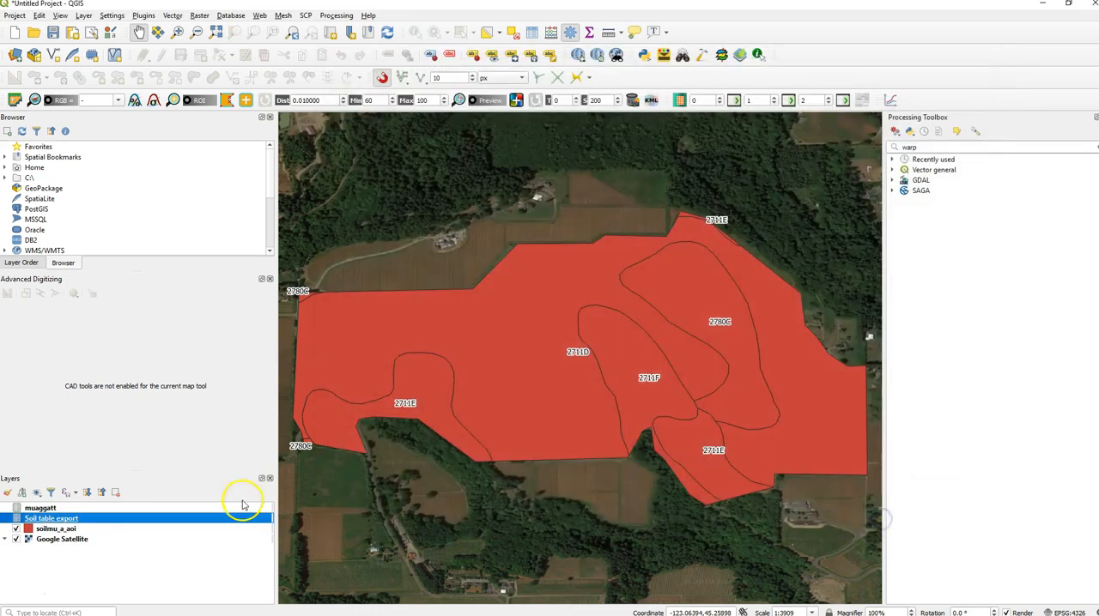
# - Remove the existing muaggatt join from the soilmu_a_aoi layer's properties
pyautogui.click(58, 529)
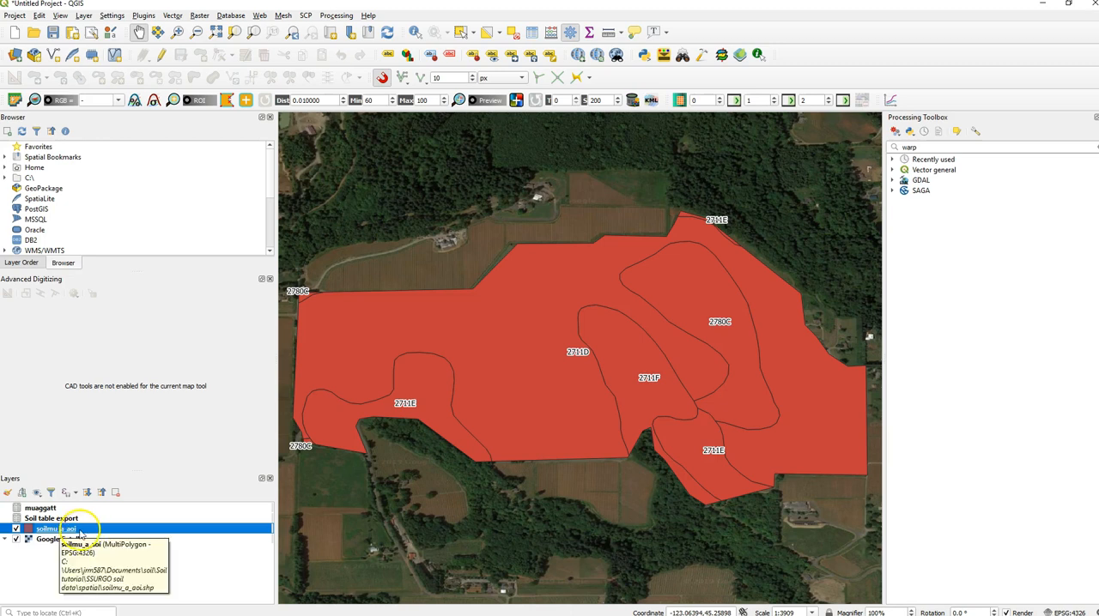
pyautogui.rightClick(80, 529)
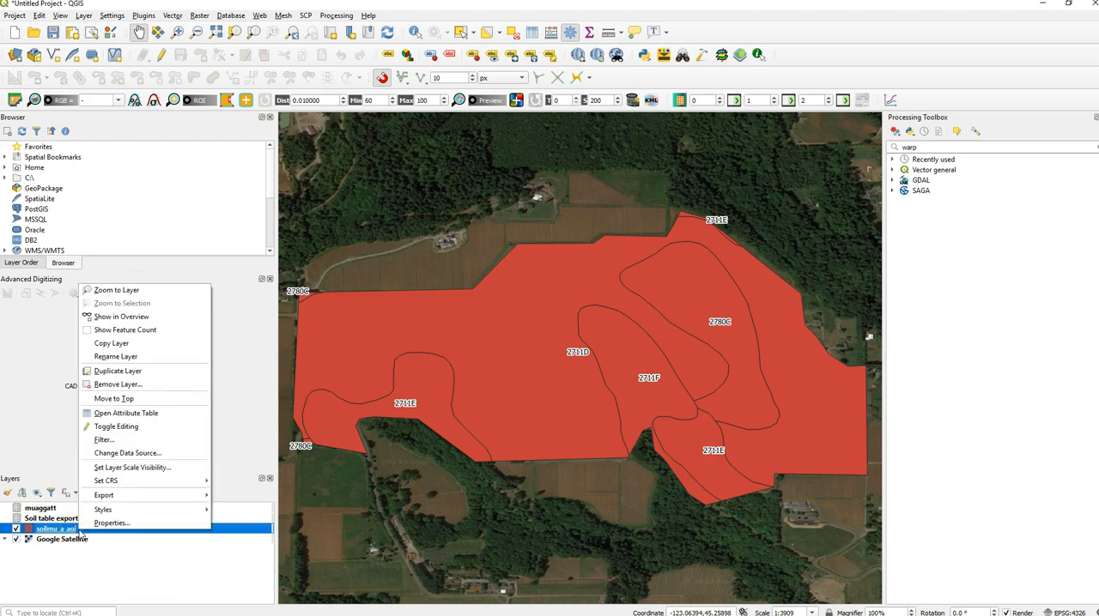
pyautogui.click(96, 525)
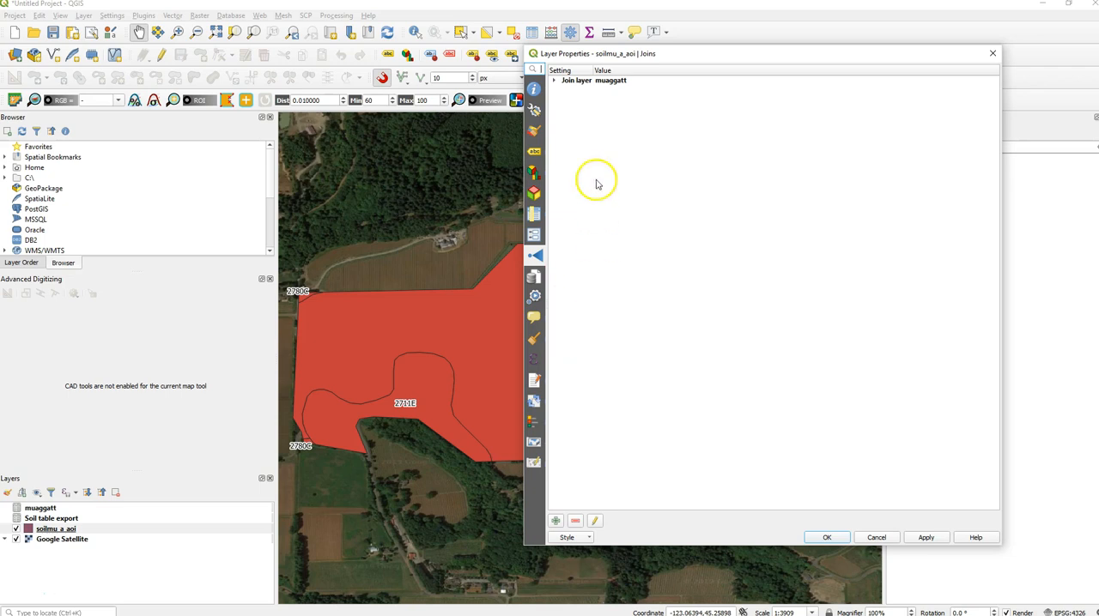
pyautogui.click(576, 83)
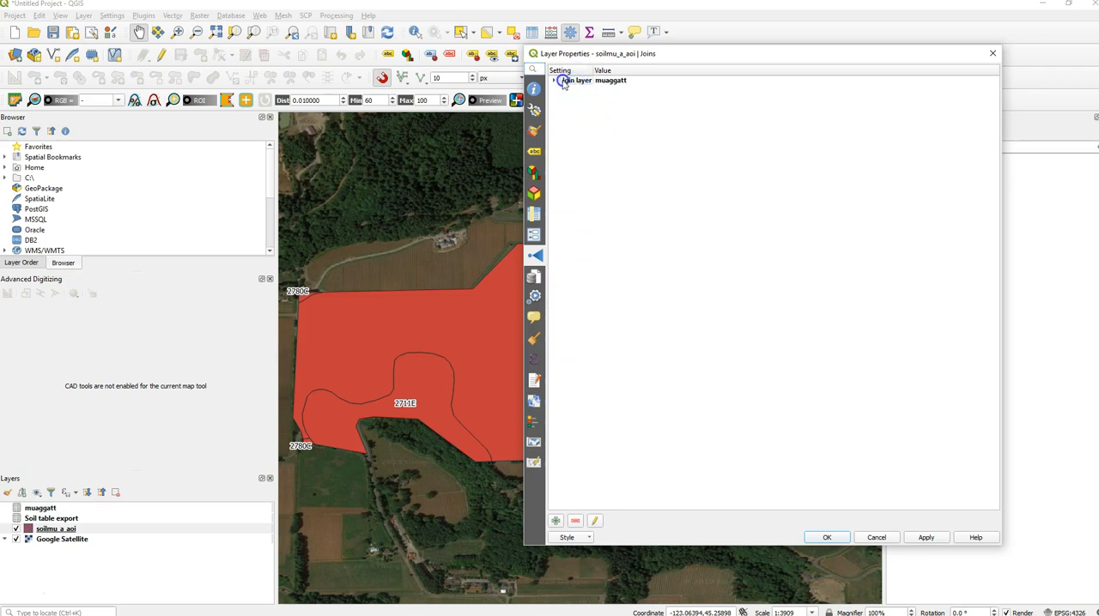
pyautogui.click(571, 85)
pyautogui.click(558, 82)
pyautogui.doubleClick(574, 84)
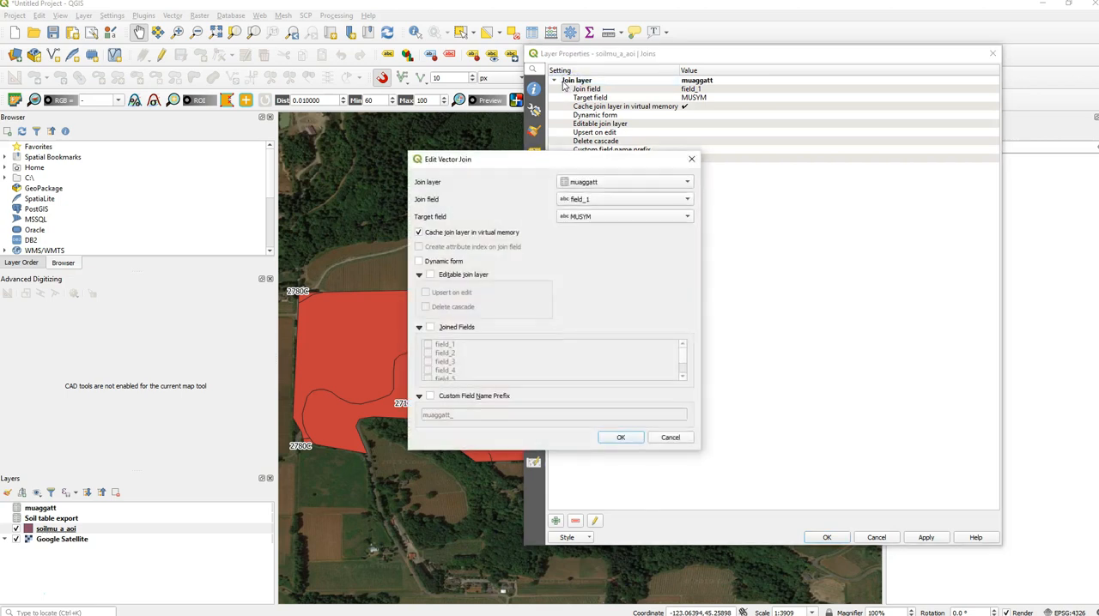
pyautogui.click(682, 158)
pyautogui.click(613, 83)
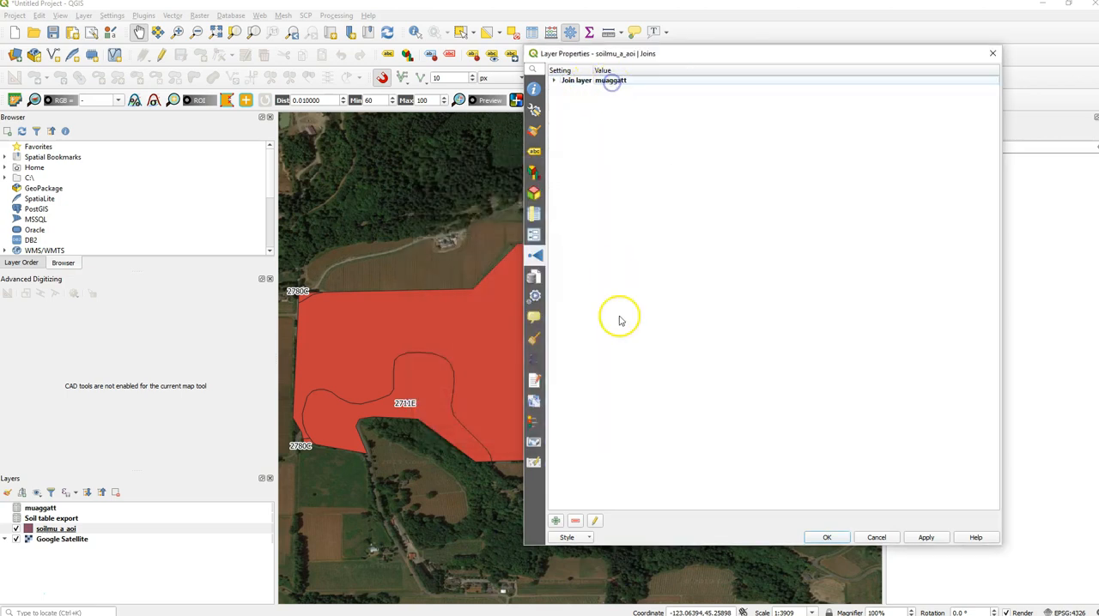
pyautogui.click(576, 521)
# - Set up a new join to the Soil table export layer with MUKEY as both join field and target field
pyautogui.click(556, 522)
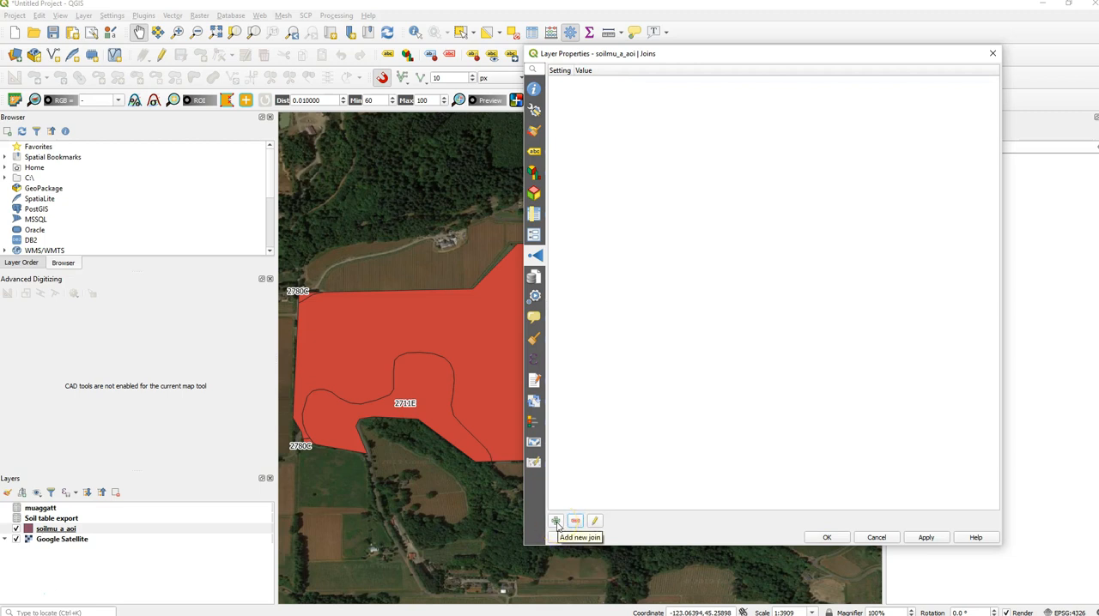
pyautogui.click(556, 522)
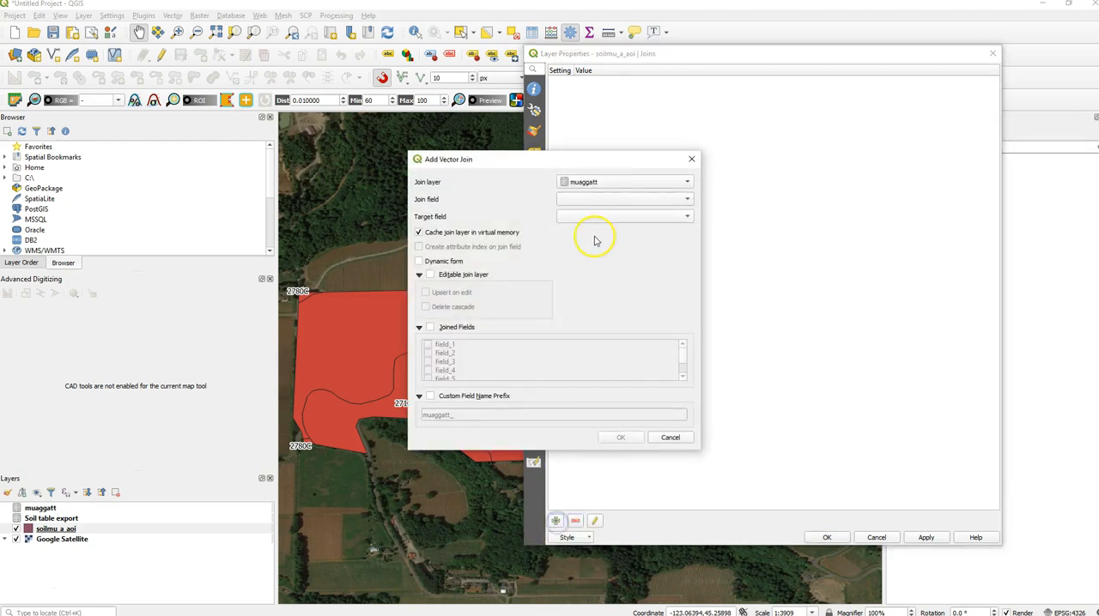
pyautogui.click(594, 182)
pyautogui.click(598, 193)
pyautogui.click(595, 204)
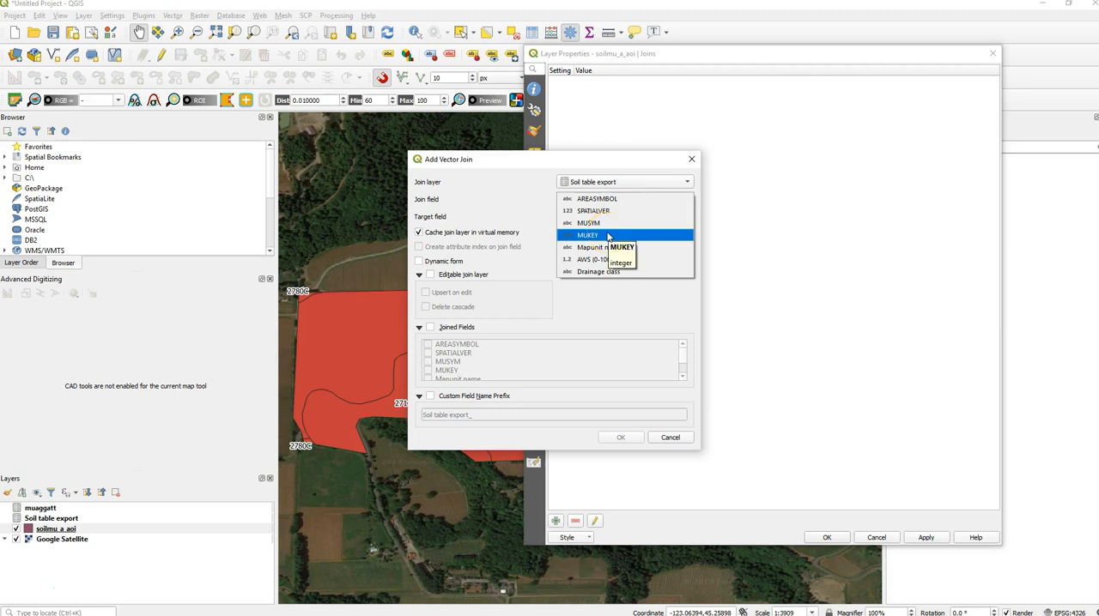
pyautogui.click(608, 235)
pyautogui.click(608, 217)
pyautogui.click(596, 252)
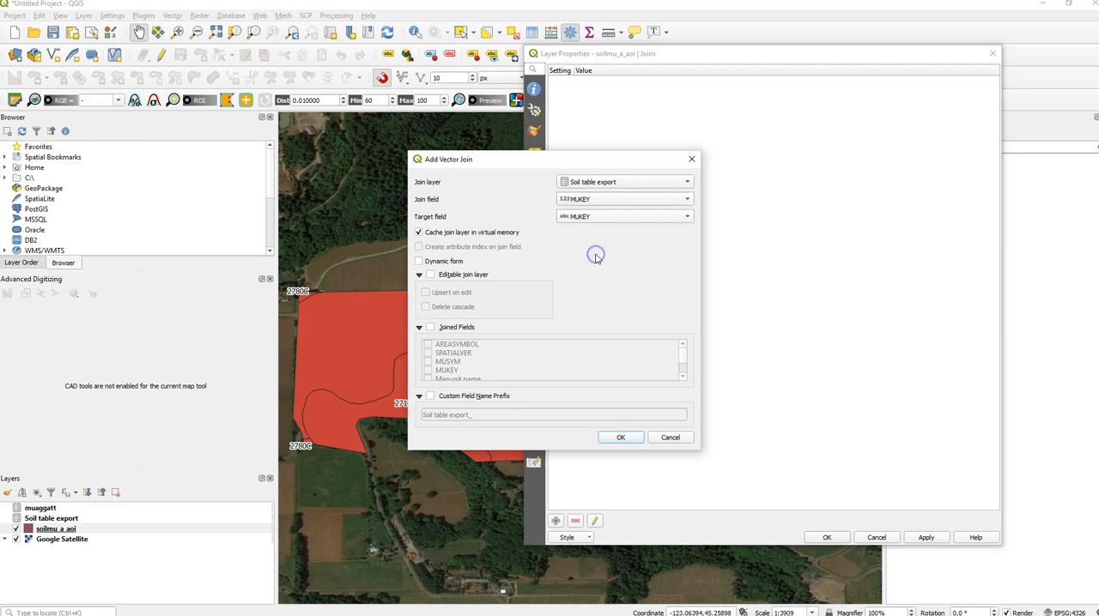
# - Recheck the MUKEY join and target fields, and apply the Soil table export join to the soilmu_a_aoi layer
pyautogui.click(584, 203)
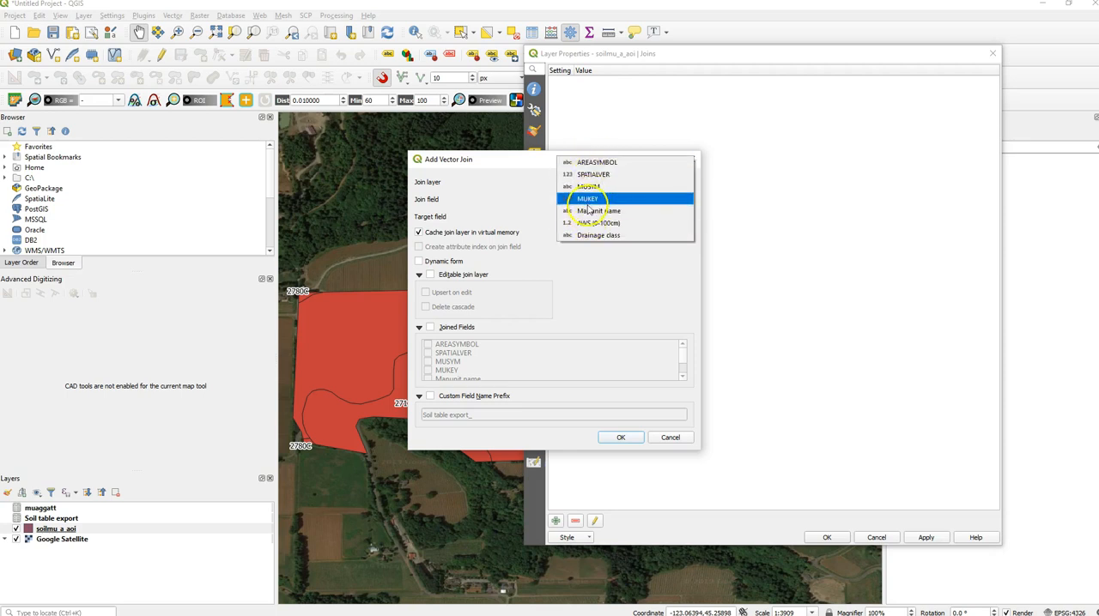
pyautogui.click(587, 198)
pyautogui.click(584, 216)
pyautogui.click(584, 216)
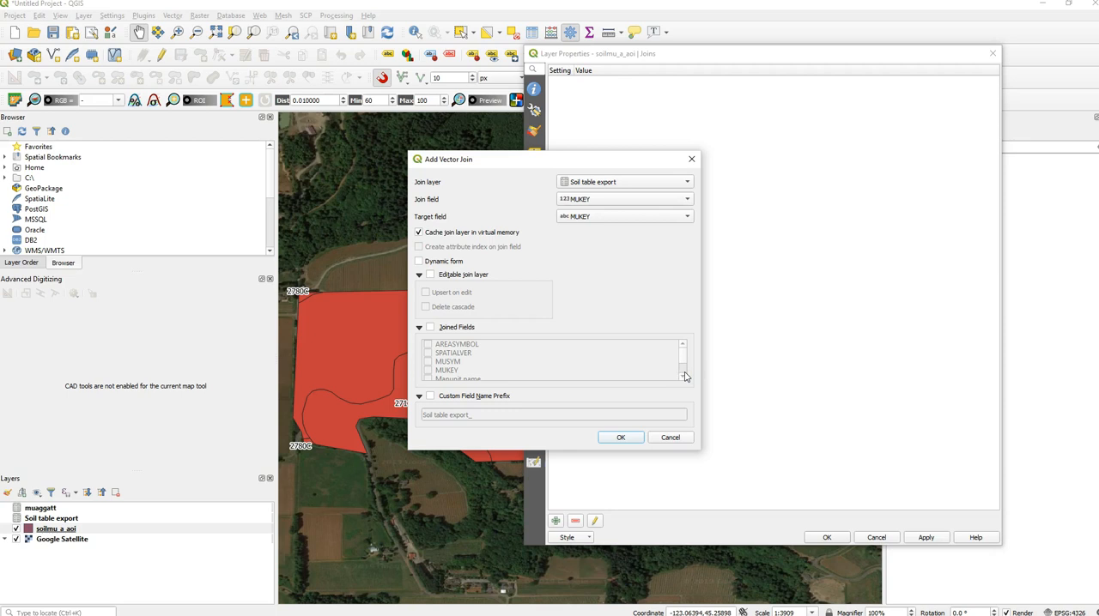
pyautogui.click(619, 439)
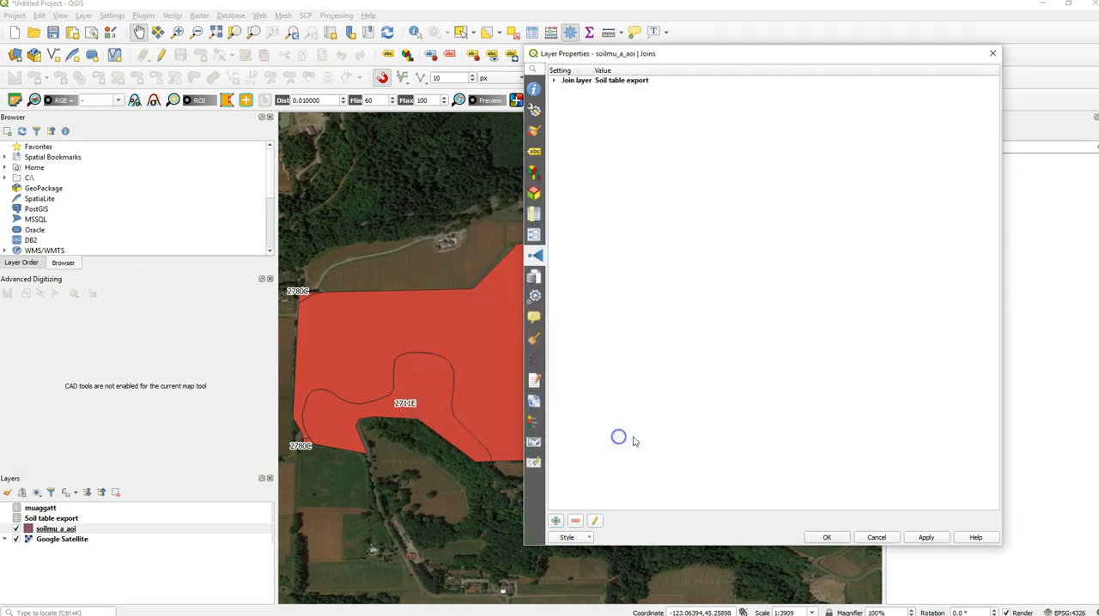
pyautogui.click(829, 537)
# - Review the joined soil fields in the soilmu_a_aoi attribute table, widening the joined SPATIALVER, MUSYM and Mapunit name columns
pyautogui.click(178, 533)
pyautogui.rightClick(178, 532)
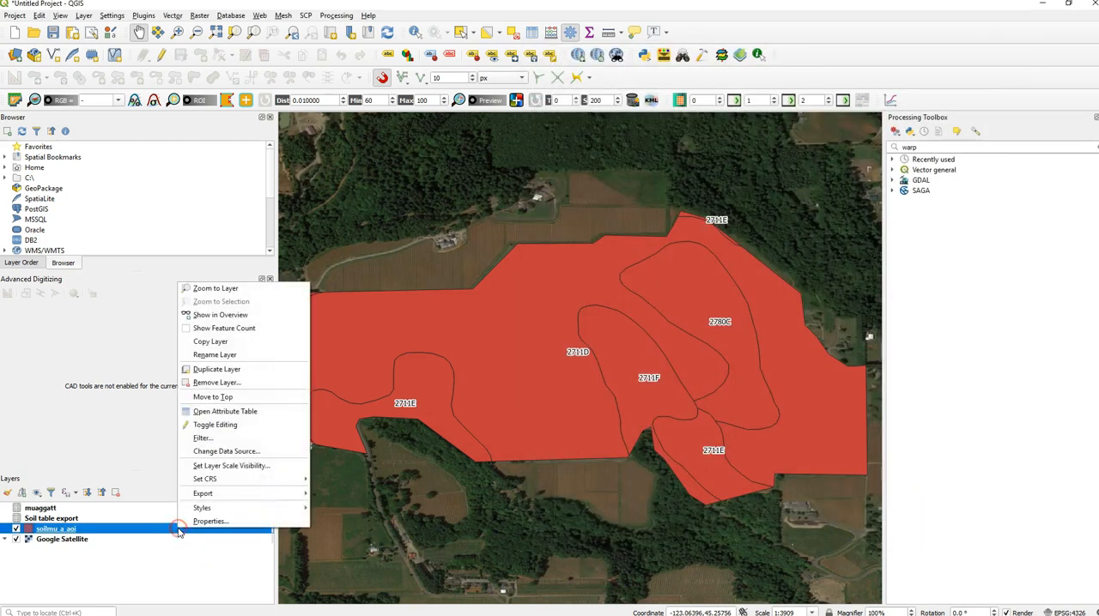
pyautogui.click(211, 411)
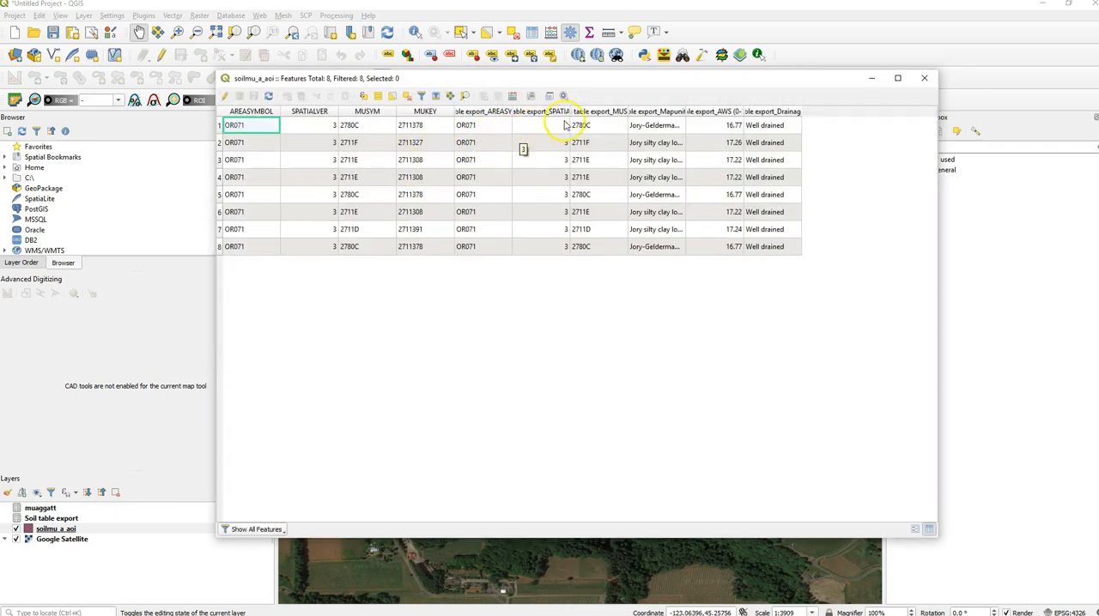
pyautogui.moveTo(571, 110); pyautogui.dragTo(718, 112)
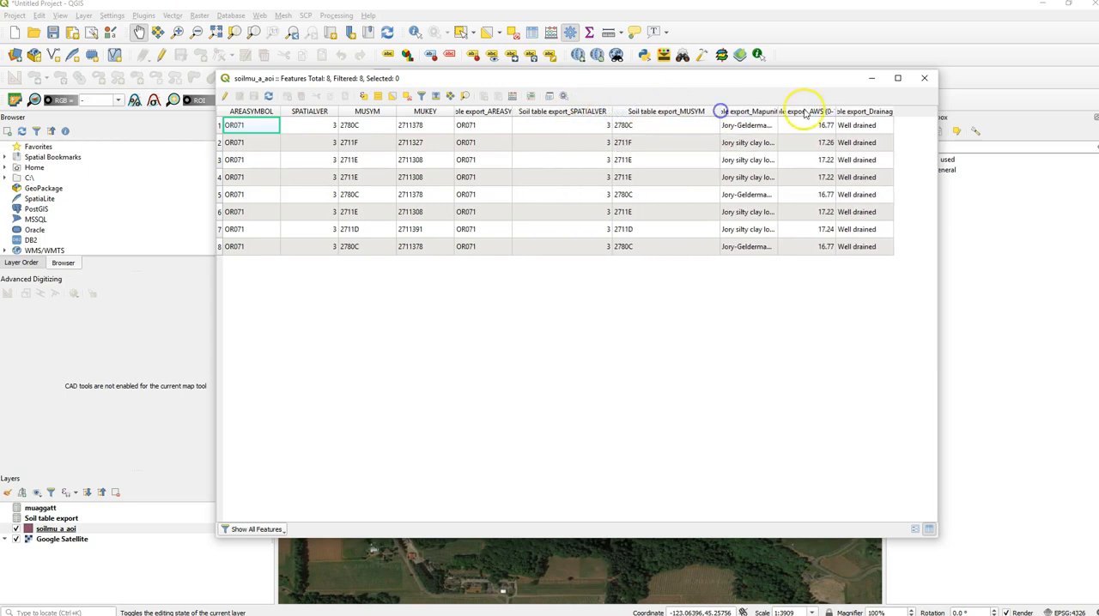
pyautogui.click(773, 111)
pyautogui.click(769, 112)
pyautogui.moveTo(775, 112); pyautogui.dragTo(844, 109)
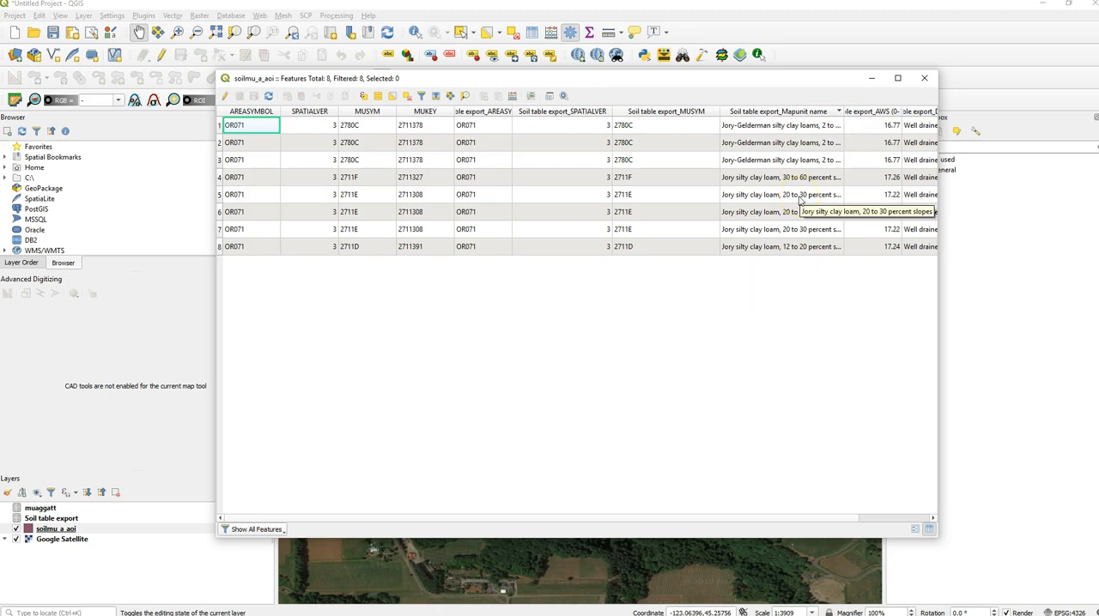
pyautogui.click(923, 79)
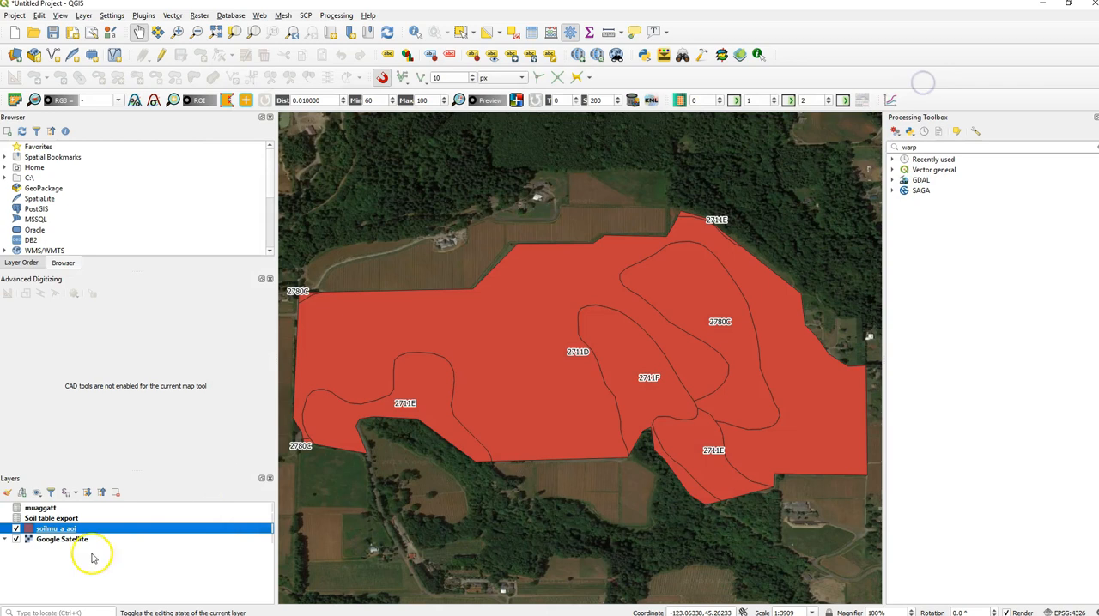
# - Check the joined field names in the soilmu_a_aoi attribute table, widening the Soil table export_SPATIALVER column to read its full header
pyautogui.press('F6')
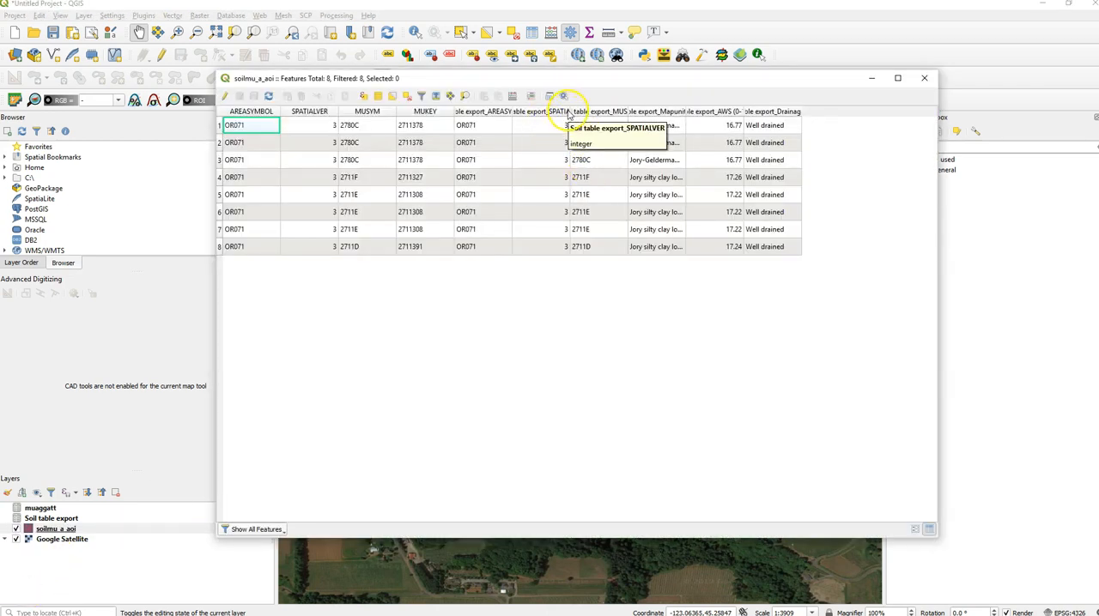
pyautogui.moveTo(568, 112); pyautogui.dragTo(619, 115)
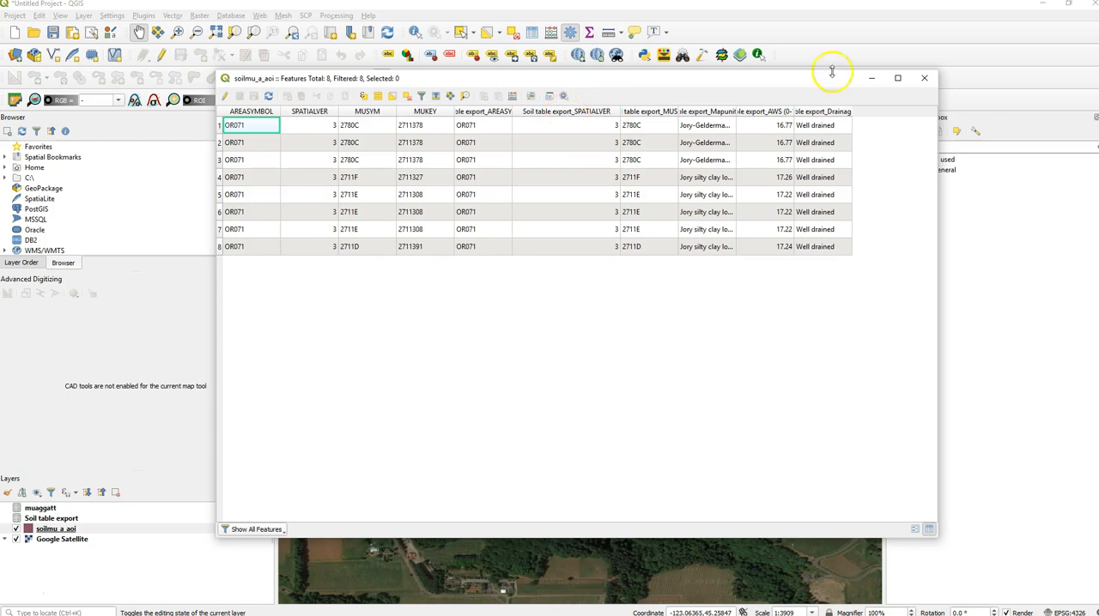
pyautogui.click(924, 78)
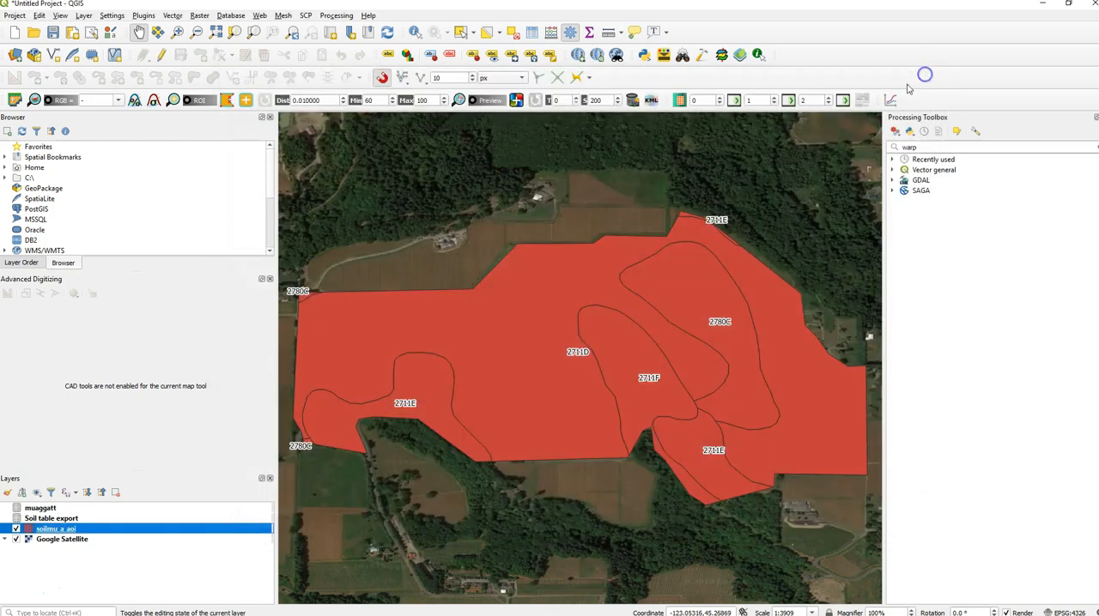
# - Remove the Soil table export join from the soilmu_a_aoi layer's properties
pyautogui.rightClick(75, 530)
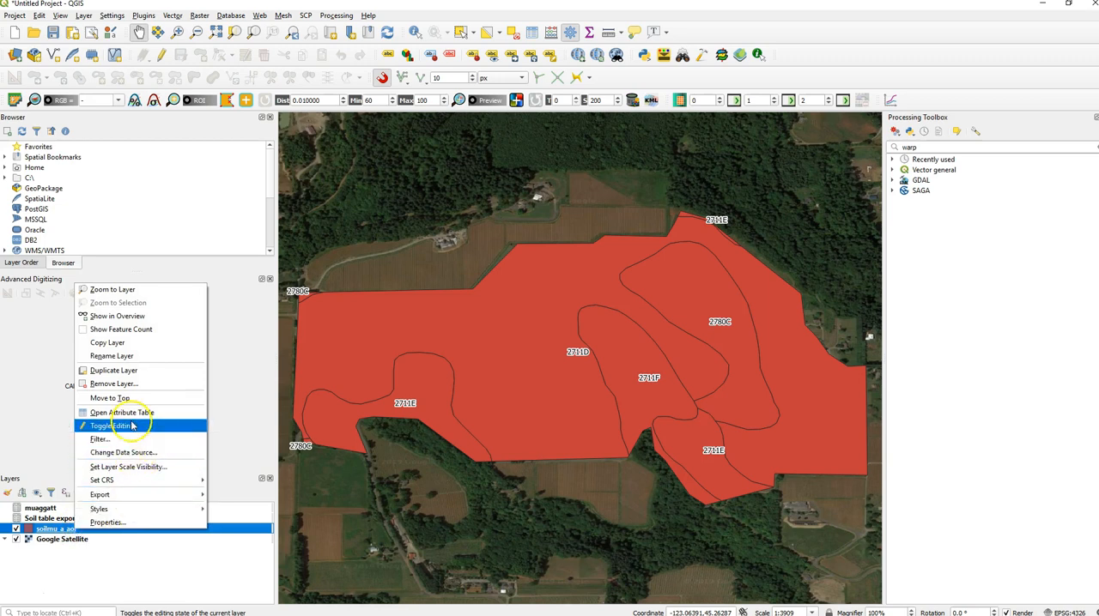
pyautogui.click(118, 521)
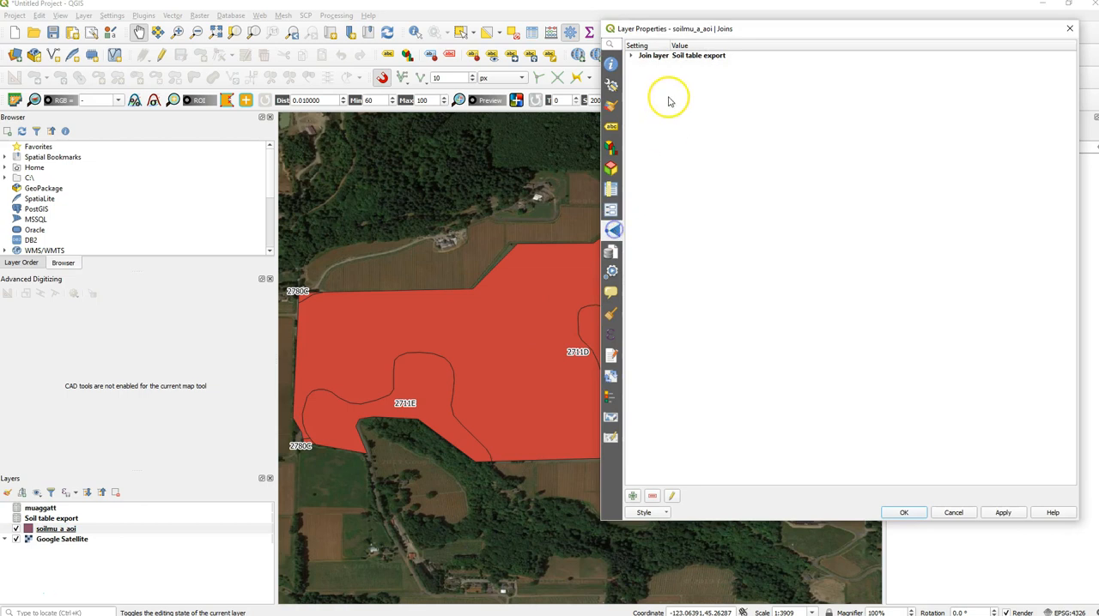
pyautogui.click(699, 56)
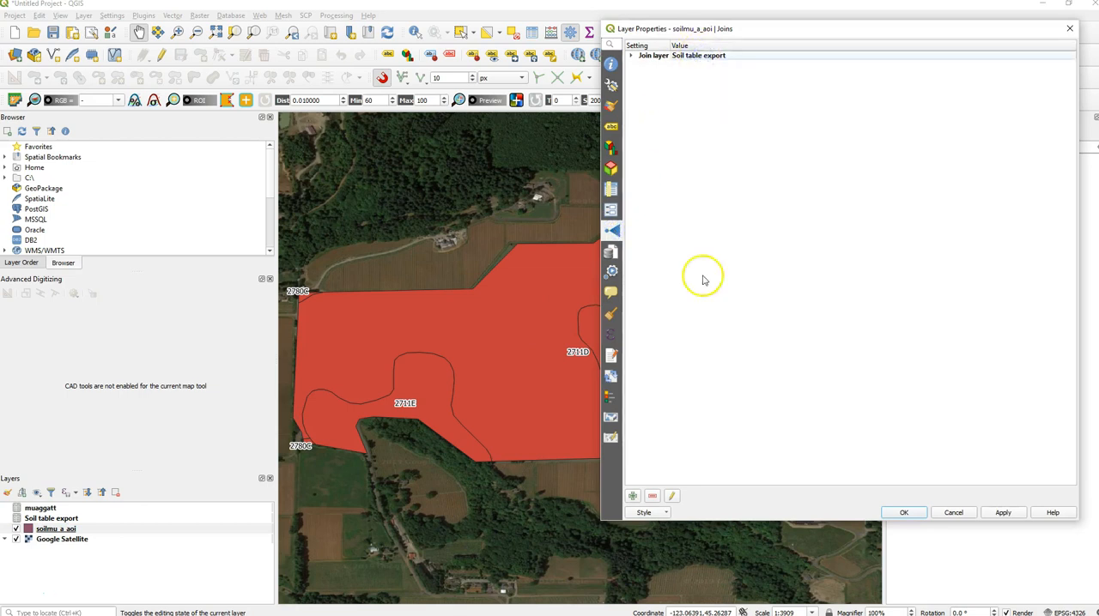
pyautogui.click(651, 497)
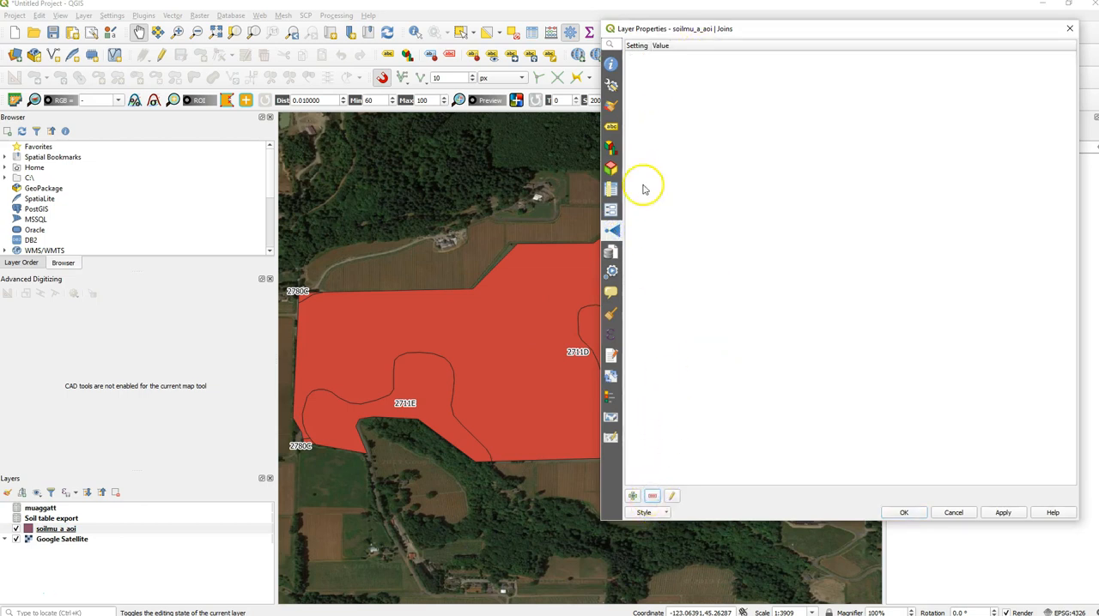
# - Start a new vector join to Soil table export, using MUKEY as both the join field and the target field
pyautogui.click(633, 496)
pyautogui.click(589, 181)
pyautogui.click(589, 192)
pyautogui.click(587, 196)
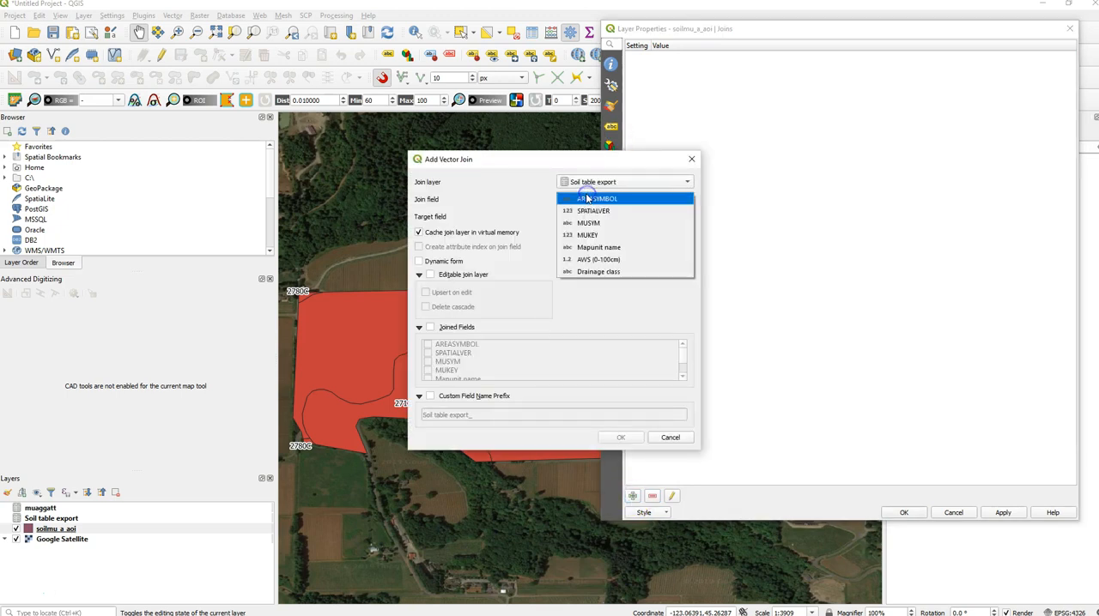
pyautogui.click(591, 233)
pyautogui.click(584, 219)
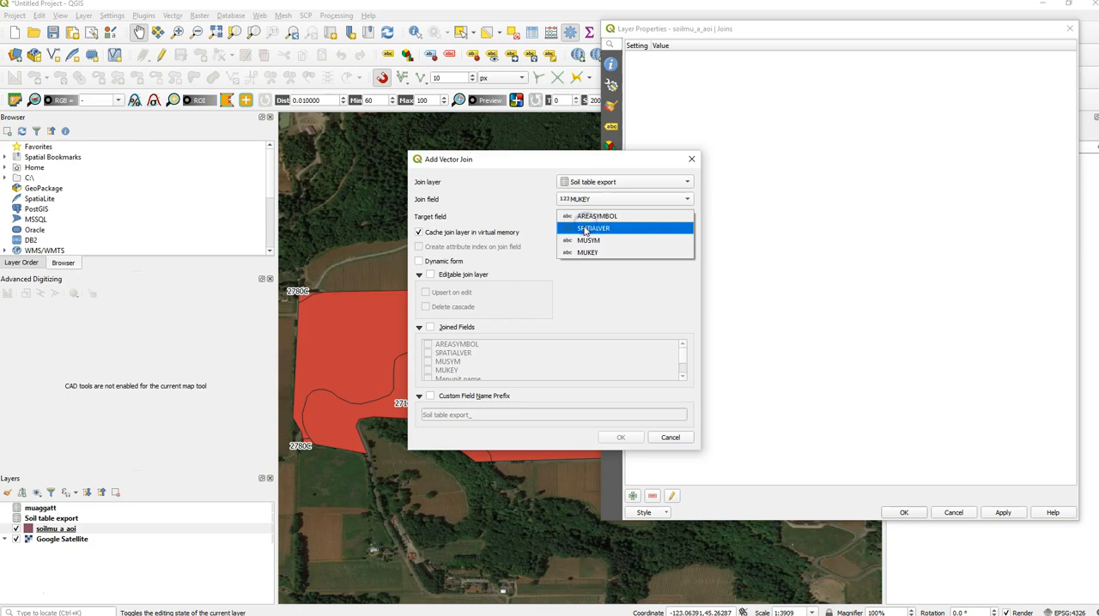
pyautogui.click(599, 254)
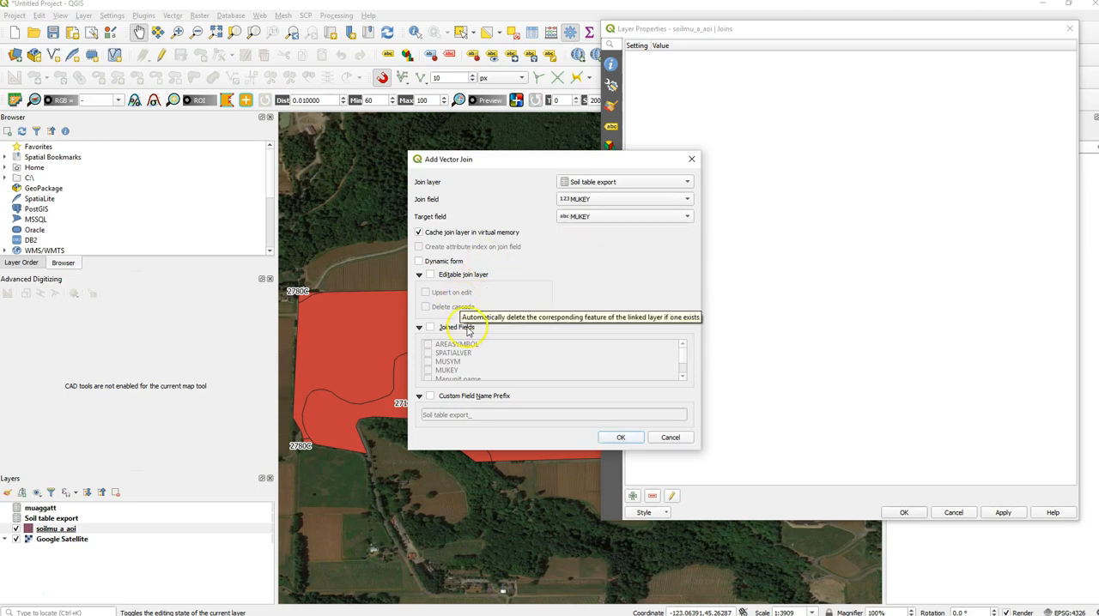
# - Enable the custom field name prefix for the join and clear it so the prefix is blank
pyautogui.click(431, 396)
pyautogui.moveTo(491, 417); pyautogui.dragTo(400, 417)
pyautogui.press('BackSpace')
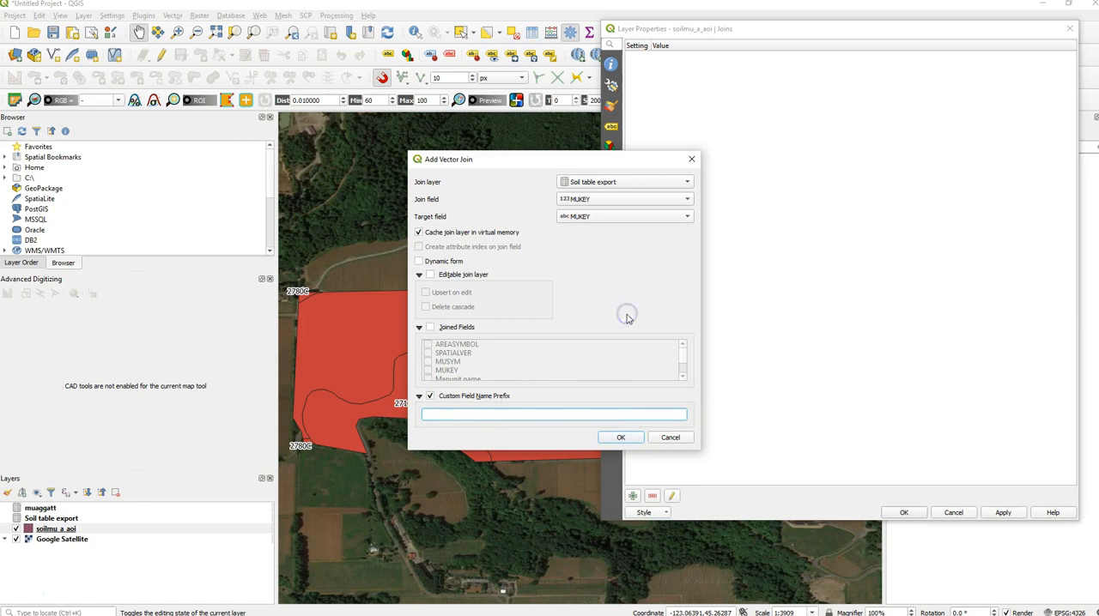
# - Limit the joined fields to Mapunit name, AWS (0-100cm) and Drainage class, and apply the join to the soilmu_a_aoi layer
pyautogui.click(431, 329)
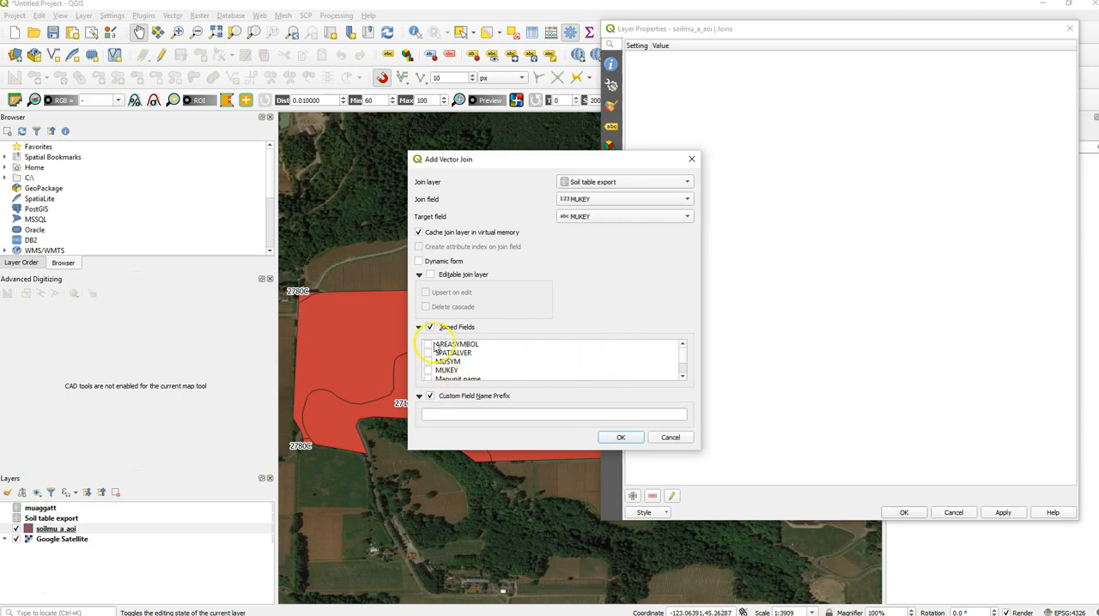
pyautogui.click(684, 374)
pyautogui.click(683, 375)
pyautogui.click(684, 374)
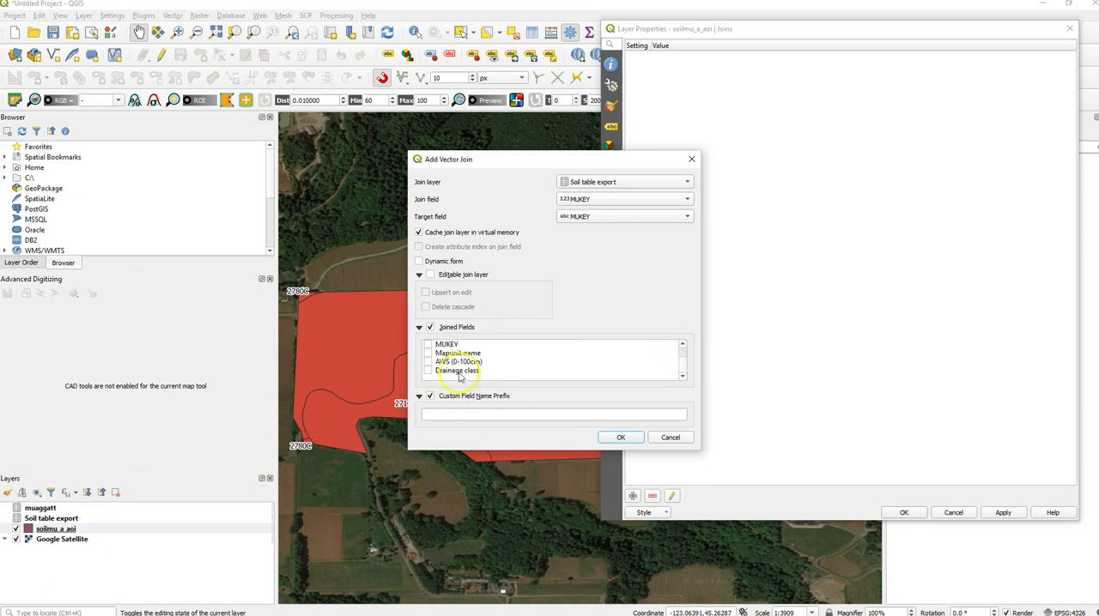
pyautogui.click(429, 370)
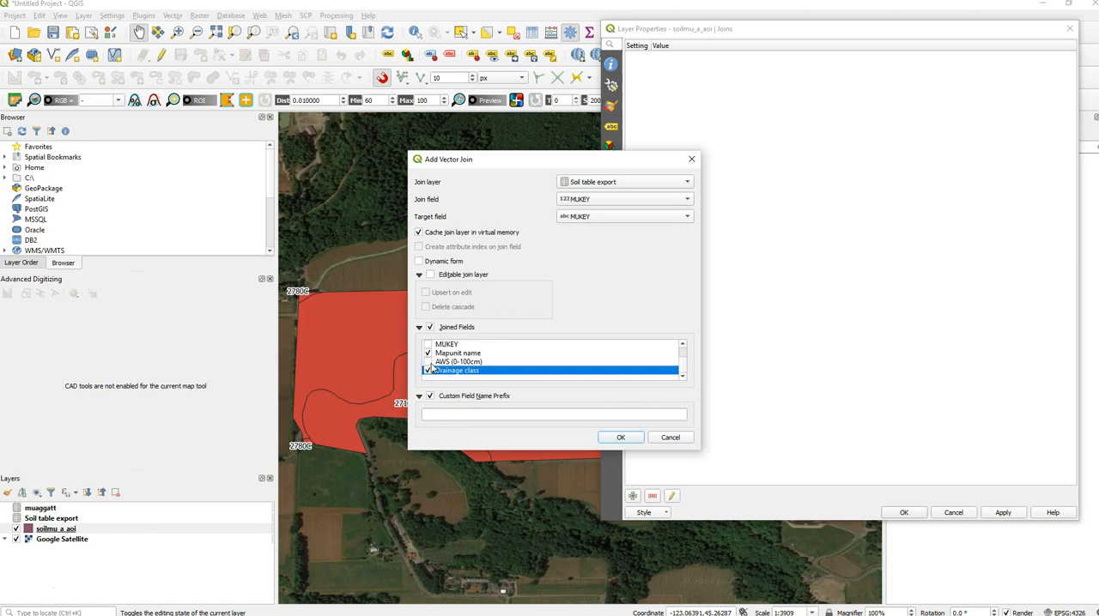
pyautogui.click(429, 362)
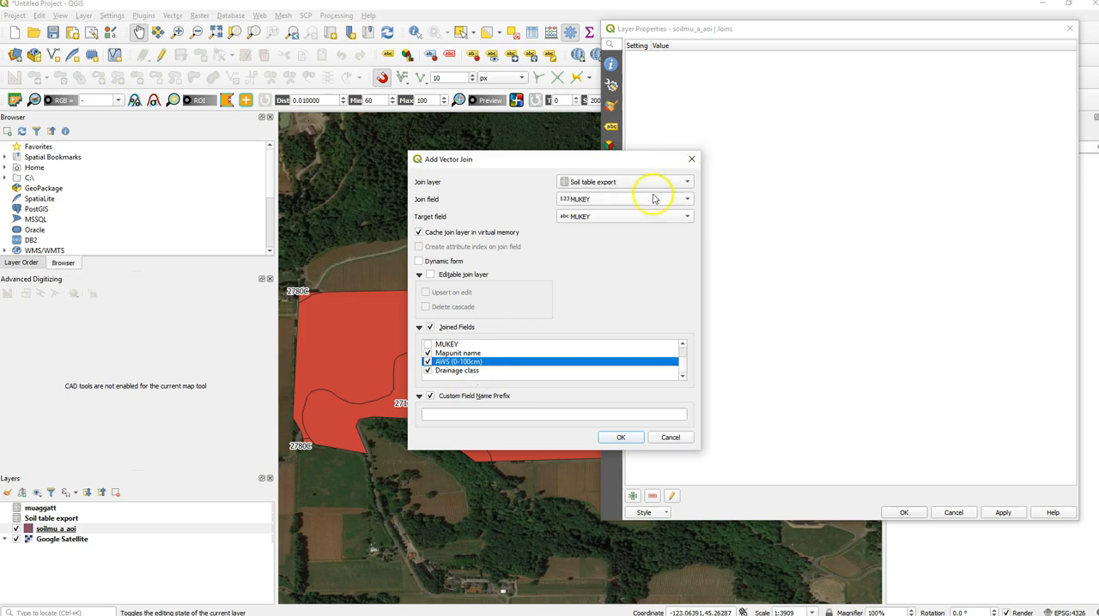
pyautogui.click(618, 438)
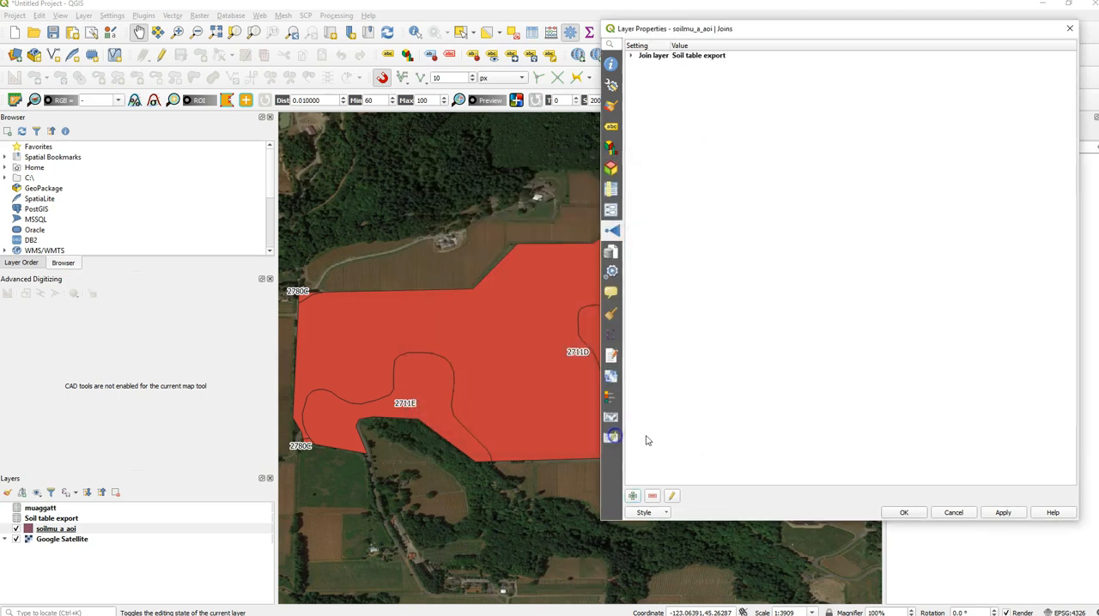
pyautogui.click(1002, 512)
pyautogui.click(903, 513)
# - Review the joined fields in the soilmu_a_aoi attribute table, widening the Mapunit name and AWS (0-100cm) columns
pyautogui.rightClick(113, 529)
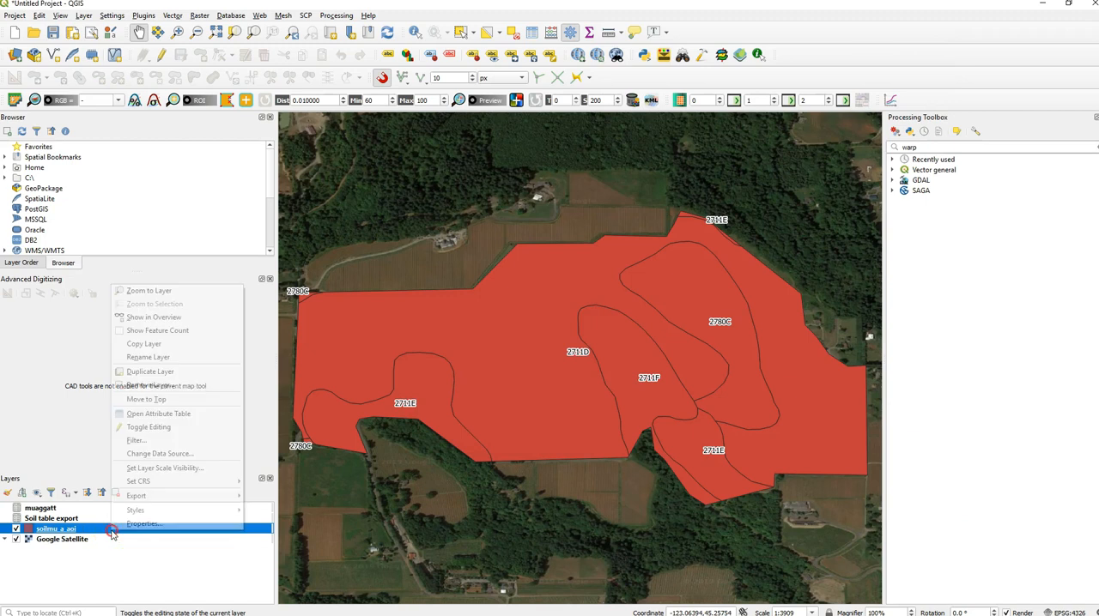
pyautogui.click(173, 418)
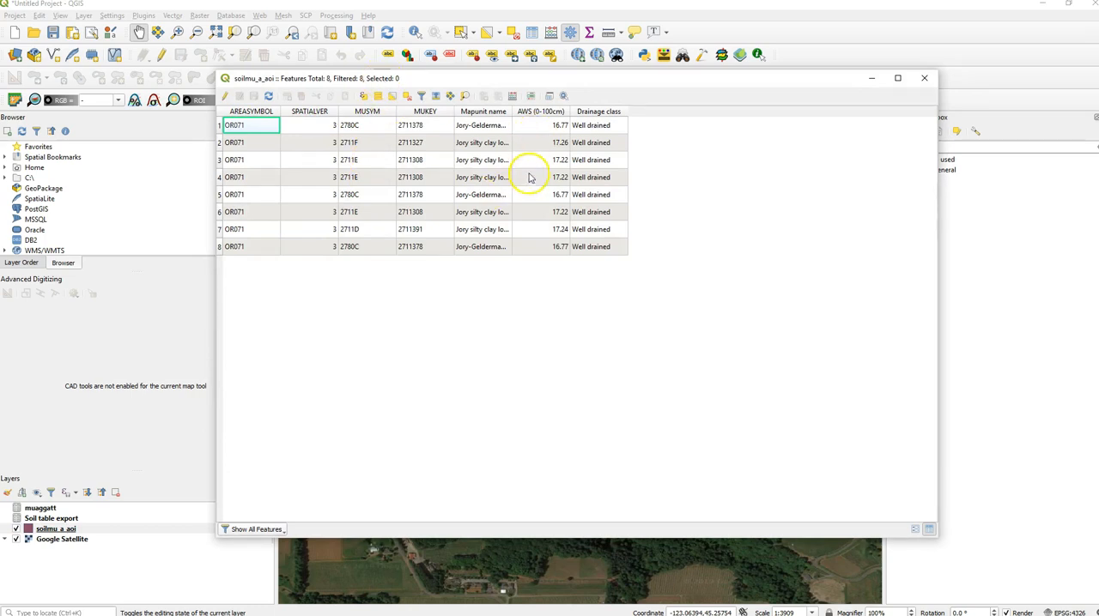
pyautogui.moveTo(512, 111); pyautogui.dragTo(611, 110)
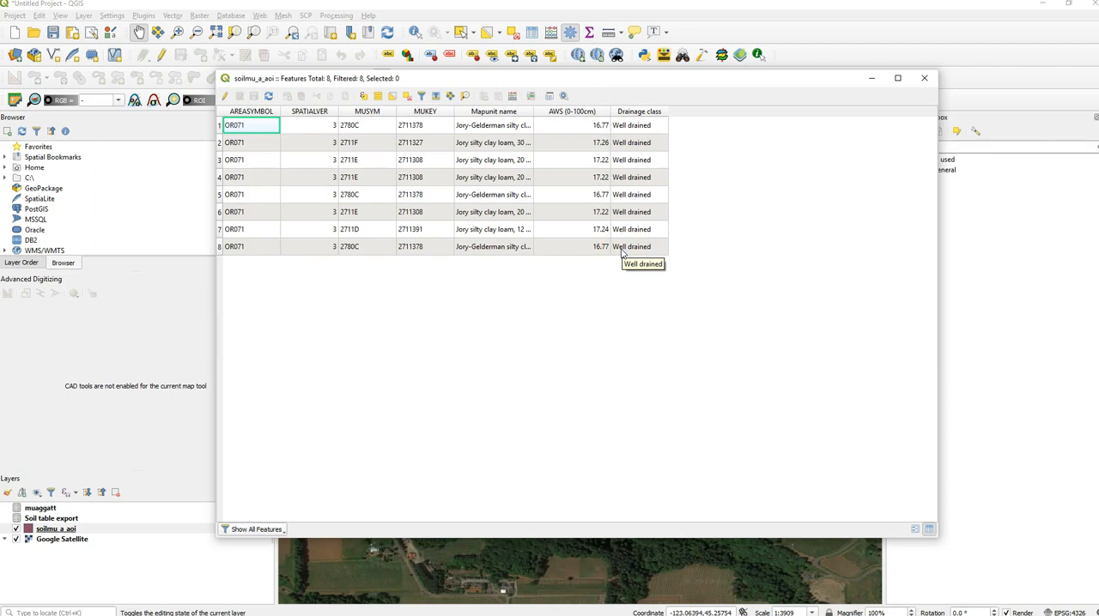
pyautogui.click(720, 196)
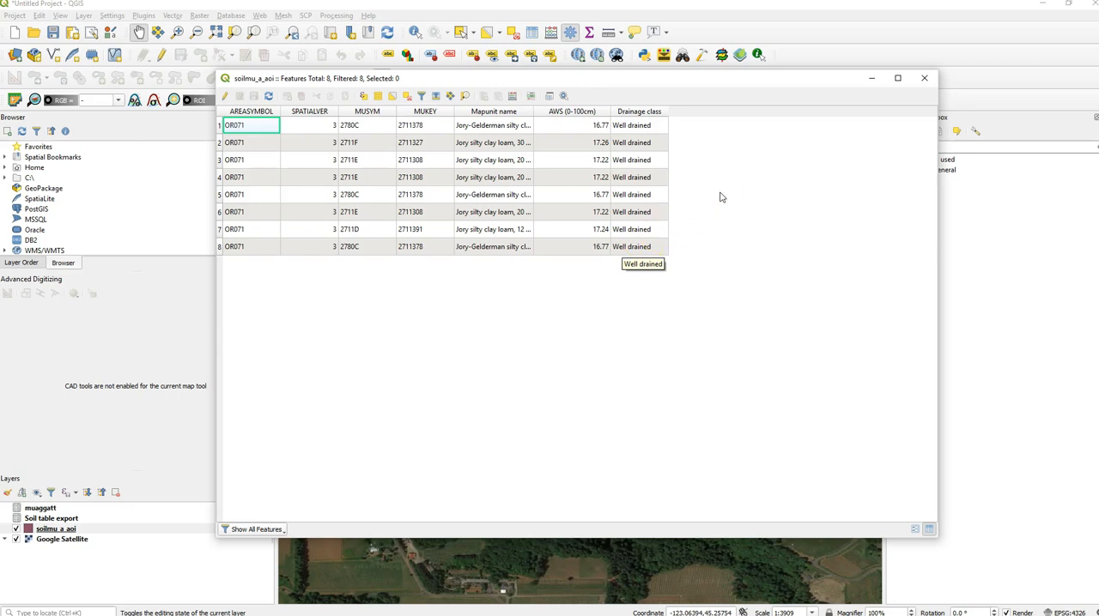